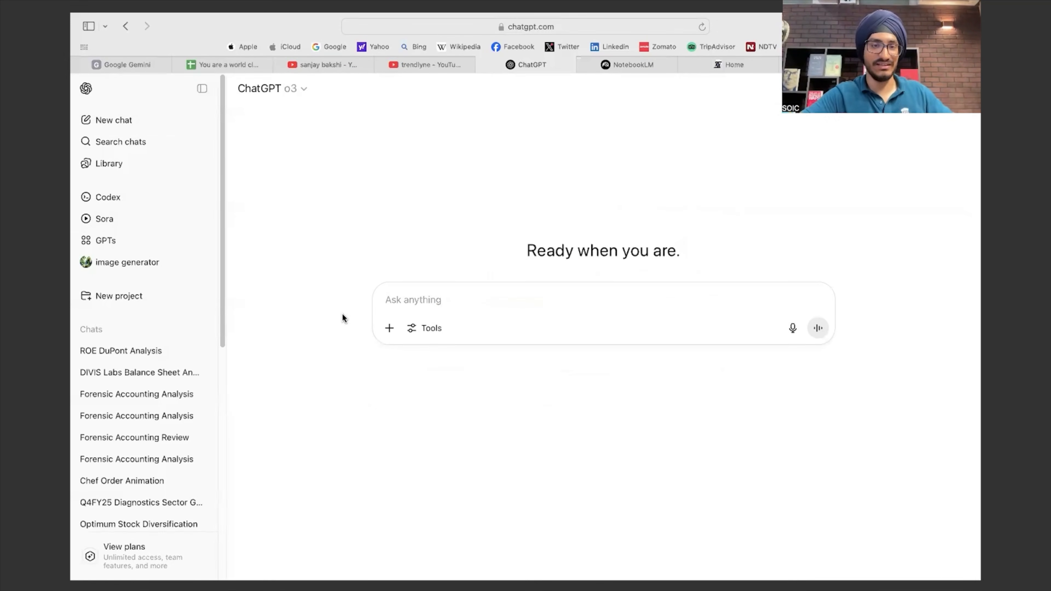
Switch from ChatGPT to the StockScans browser page and load screener.in there.
click(470, 303)
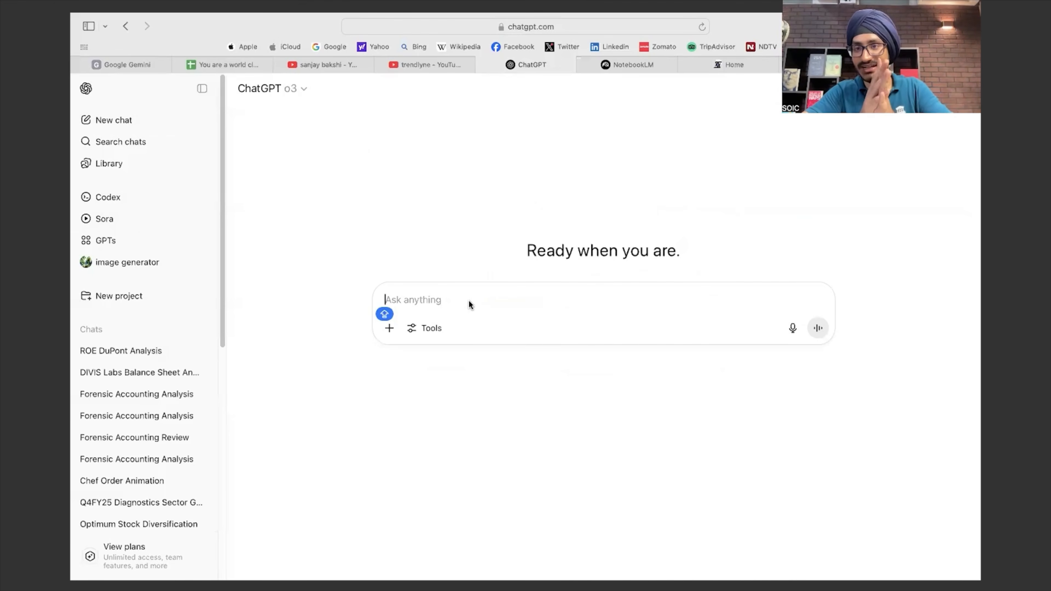
click(654, 65)
click(729, 63)
click(645, 26)
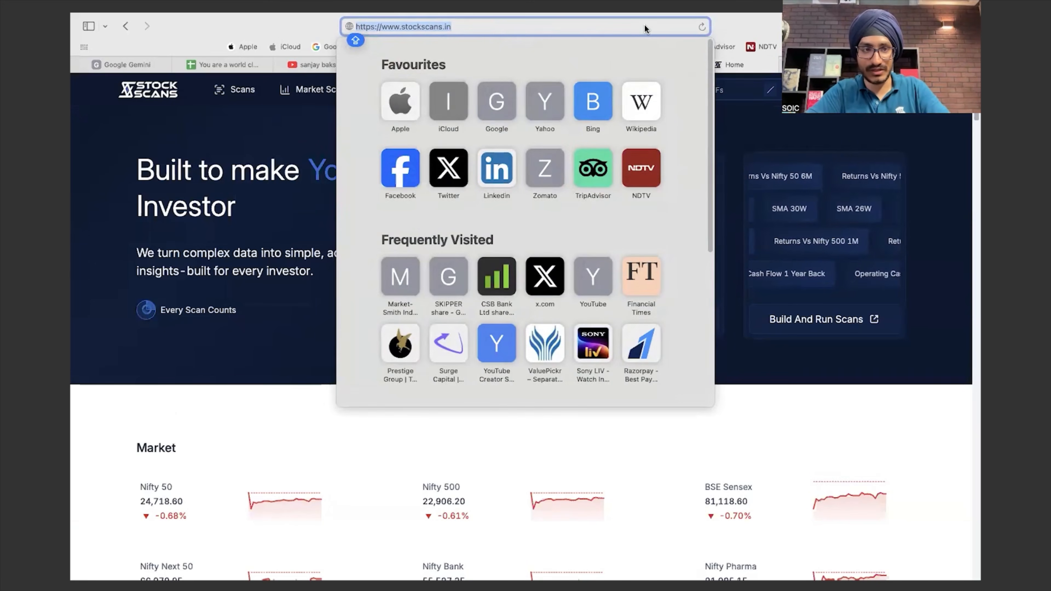
text(SCREEN)
key(Return)
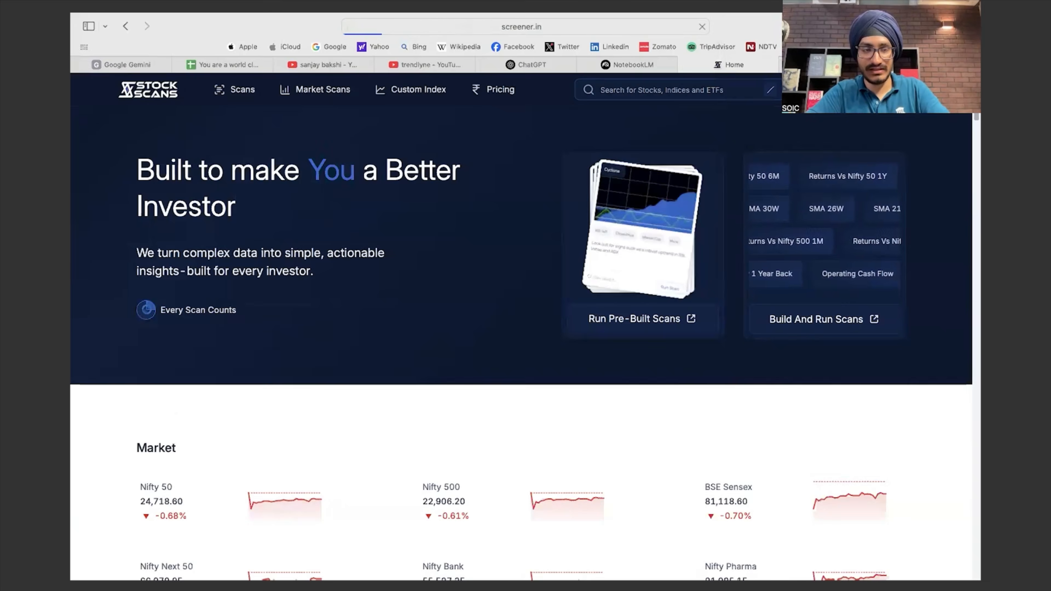
Search for Thyrocare Technologies Ltd and view its annual reports and concall files in the Documents section.
click(704, 87)
text(THYR)
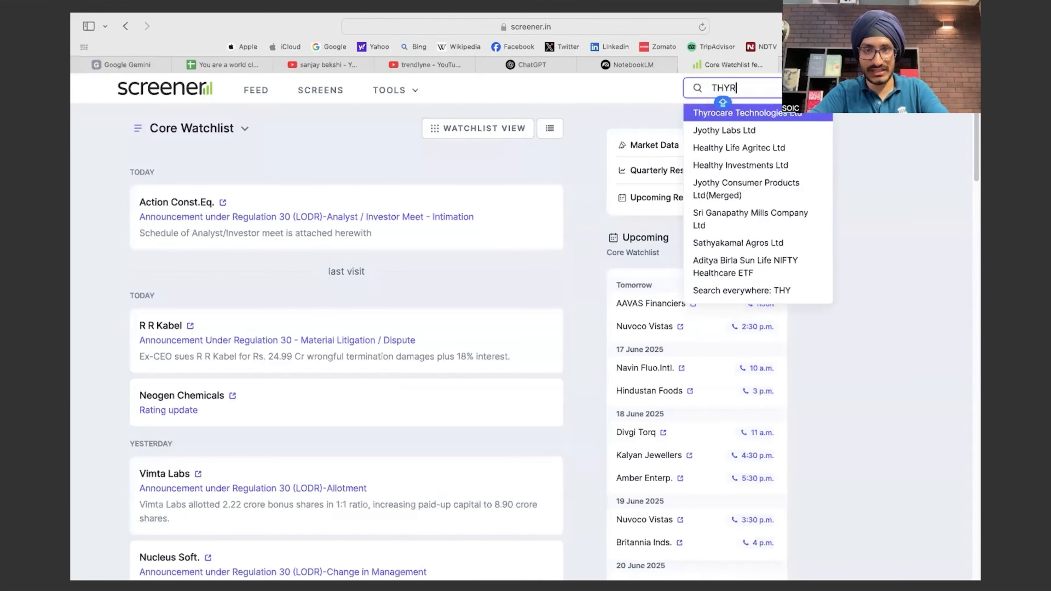
key(Return)
scroll(695, 254, down, 20)
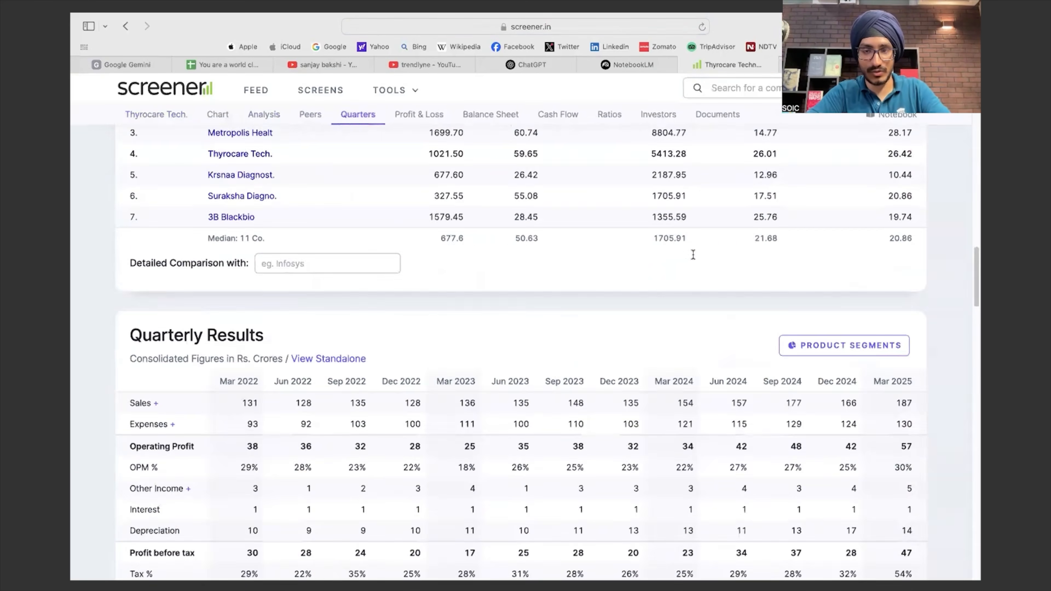
scroll(692, 253, down, 6)
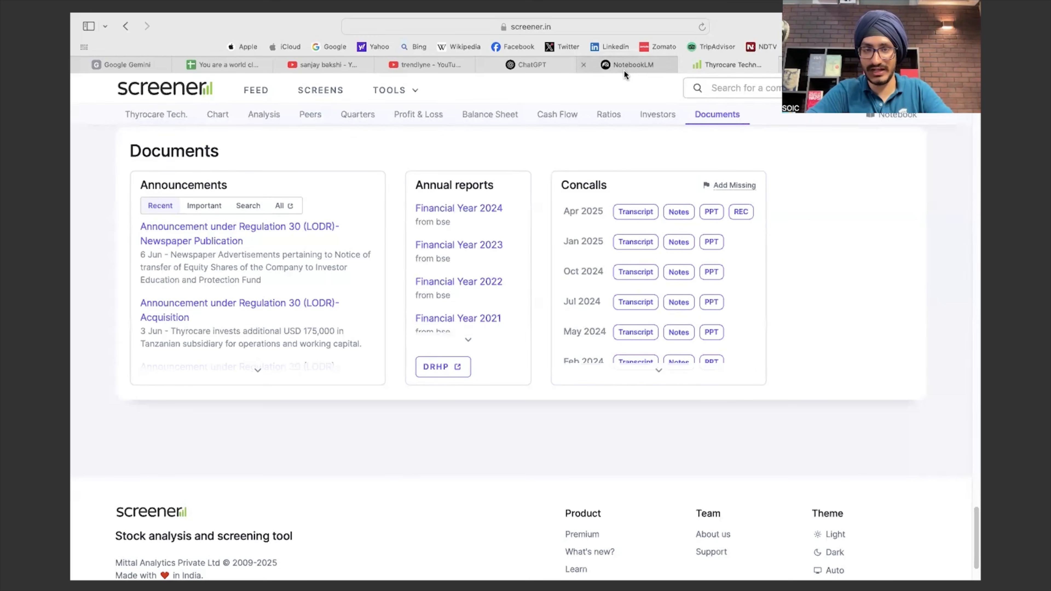
Return to ChatGPT, attach the diagnostics companies' PDFs, including DR LAL CALL .pdf, DR LAL PPT.pdf and KRSNAA PPT.pdf, and look through the attachments.
click(526, 67)
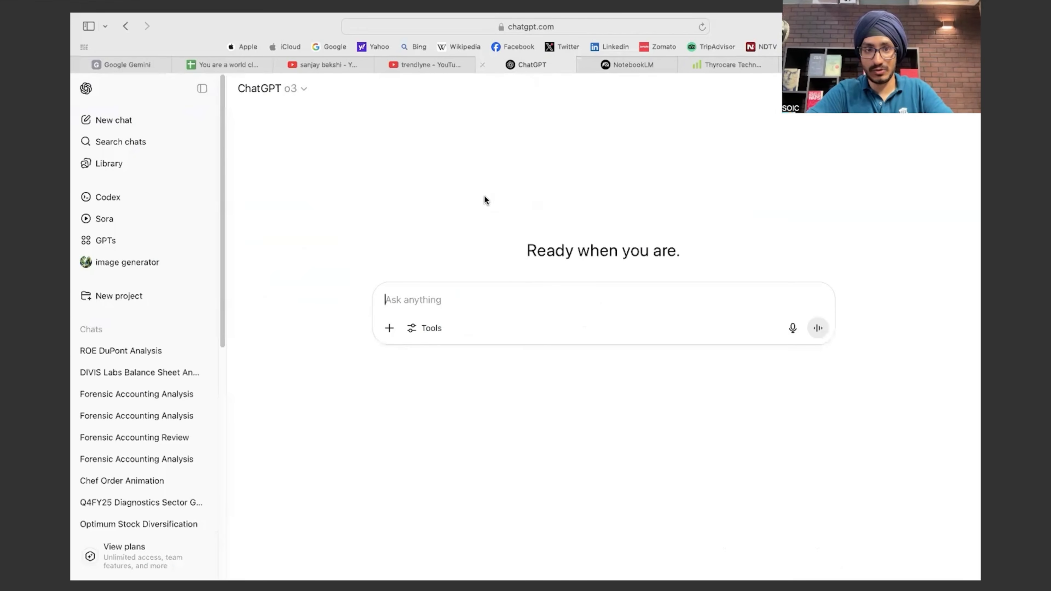
click(389, 329)
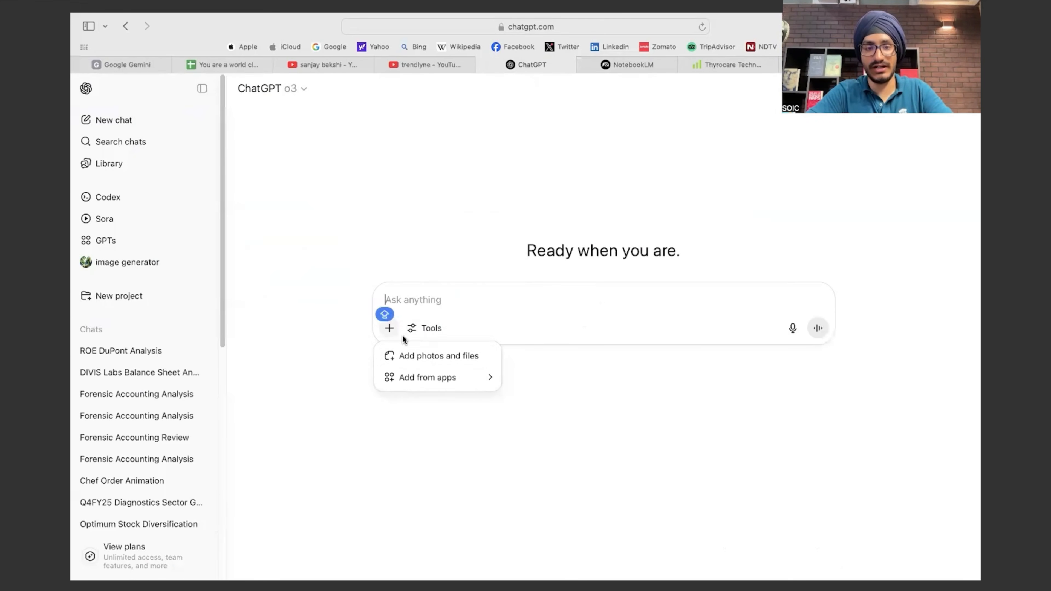
click(425, 355)
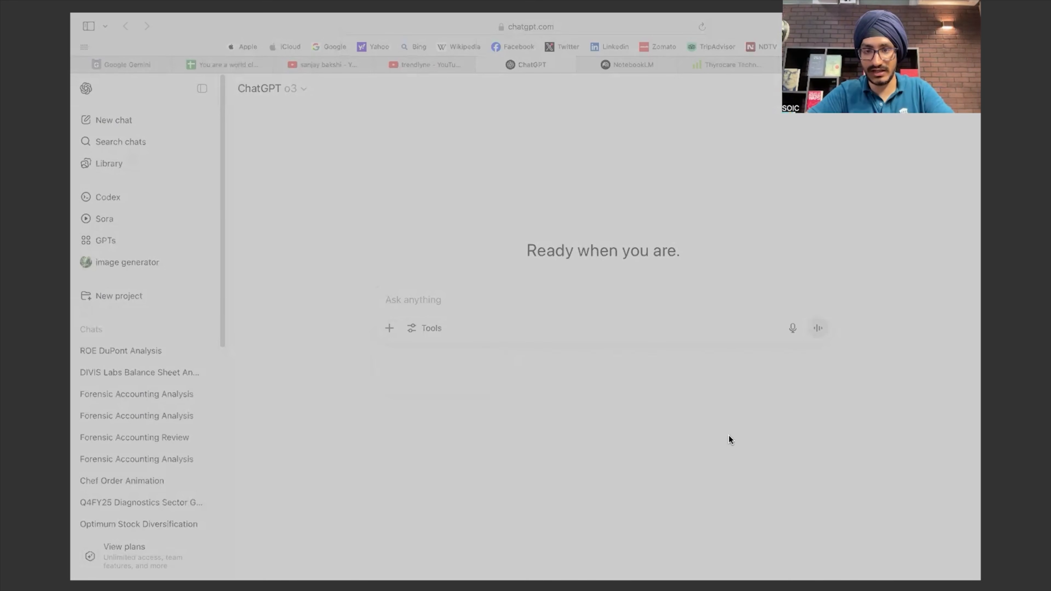
key(Return)
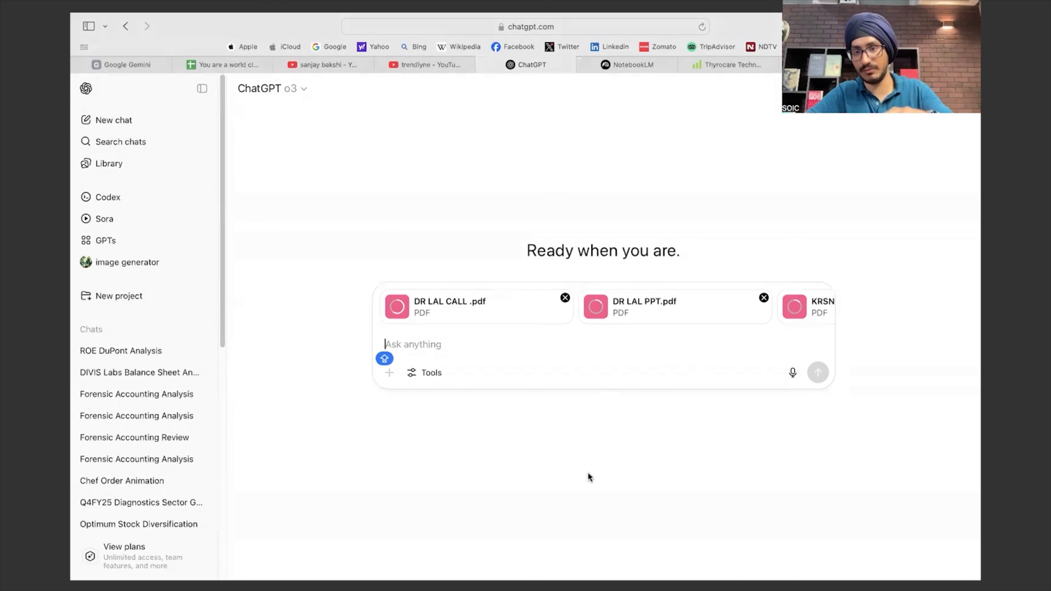
scroll(651, 327, right, 3)
scroll(652, 327, right, 8)
scroll(651, 327, right, 8)
scroll(652, 327, right, 4)
scroll(652, 327, left, 10)
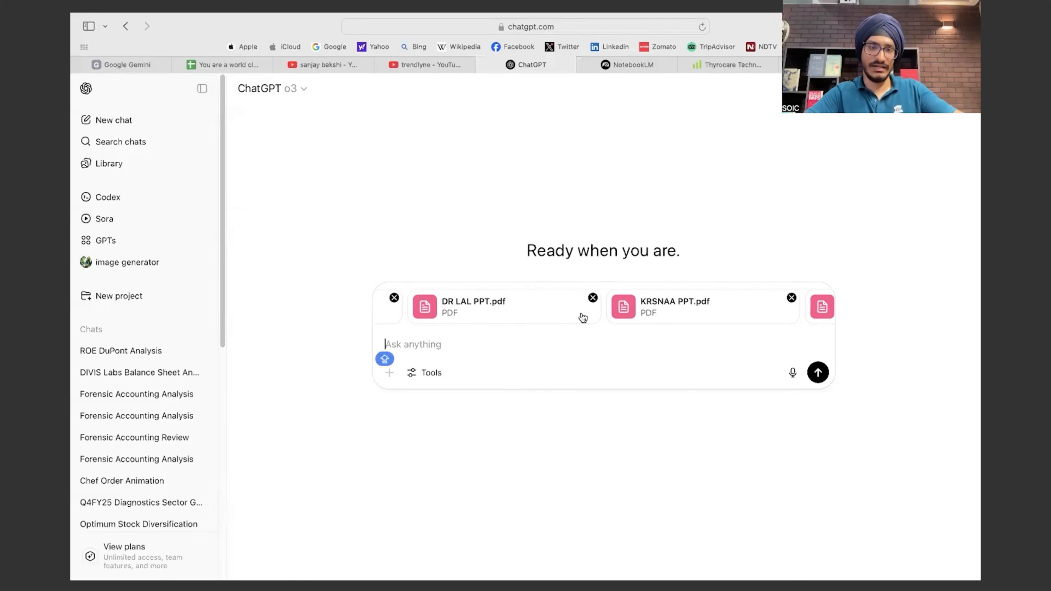
scroll(582, 317, left, 3)
Begin the prompt with 'You are an expert Financial analyst'.
key(Caps_Lock)
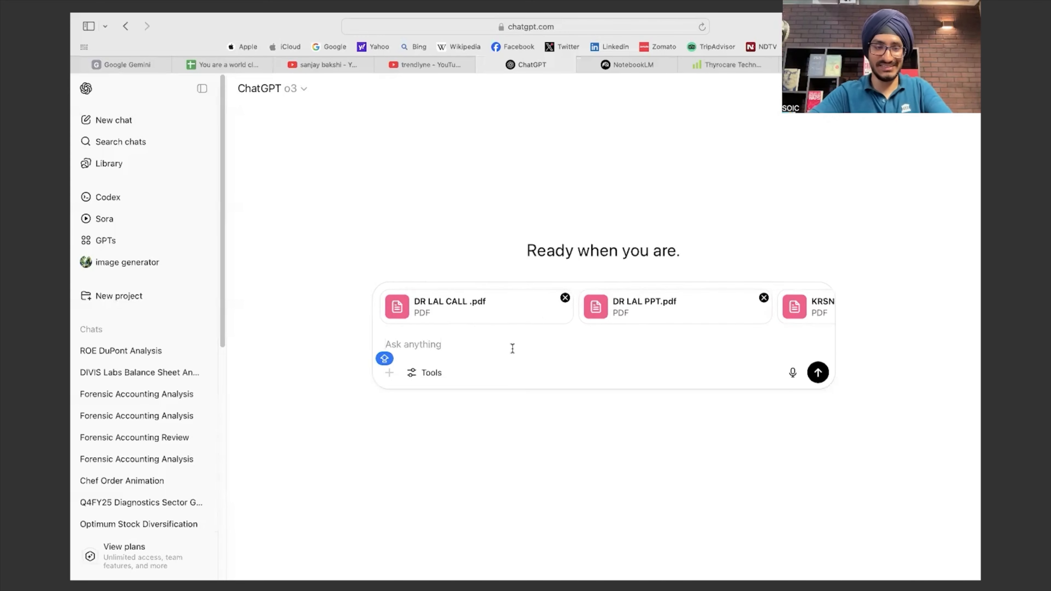
key(Caps_Lock)
text(yo)
key(BackSpace)
key(BackSpace)
text(You are an expert)
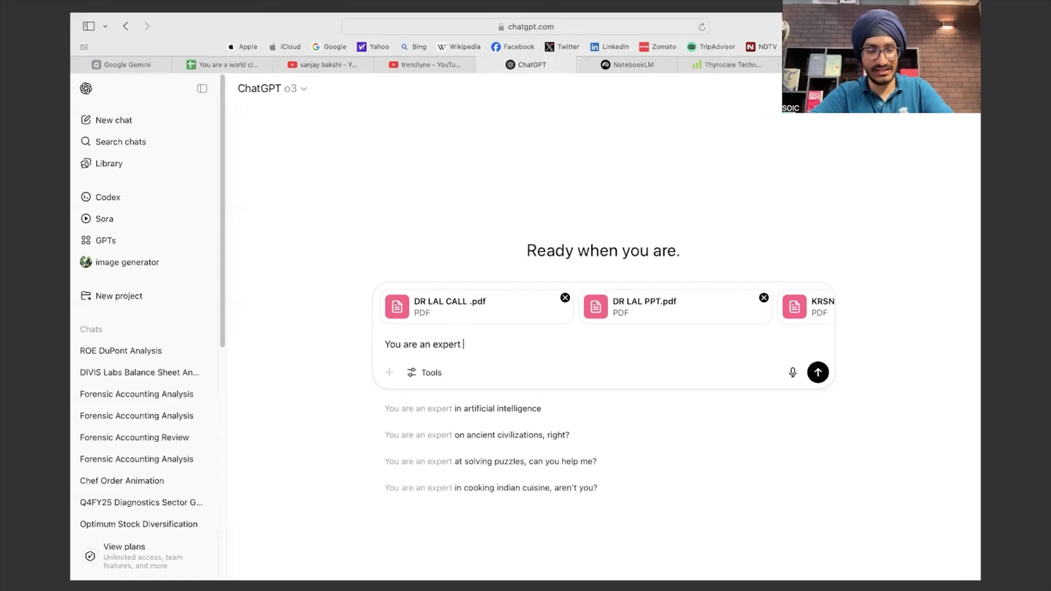
text( Financi)
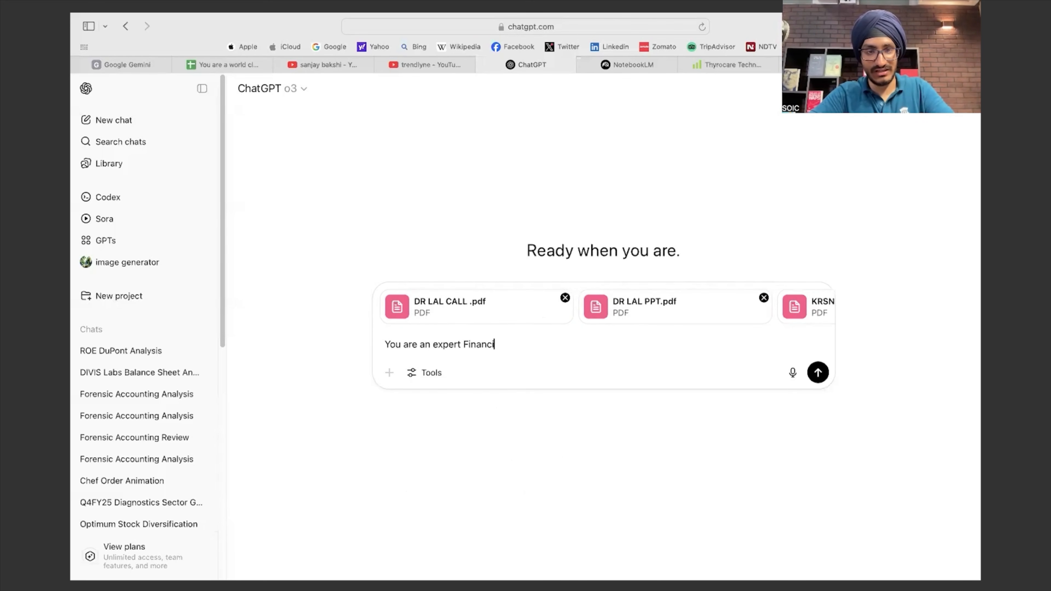
text(al anallyst)
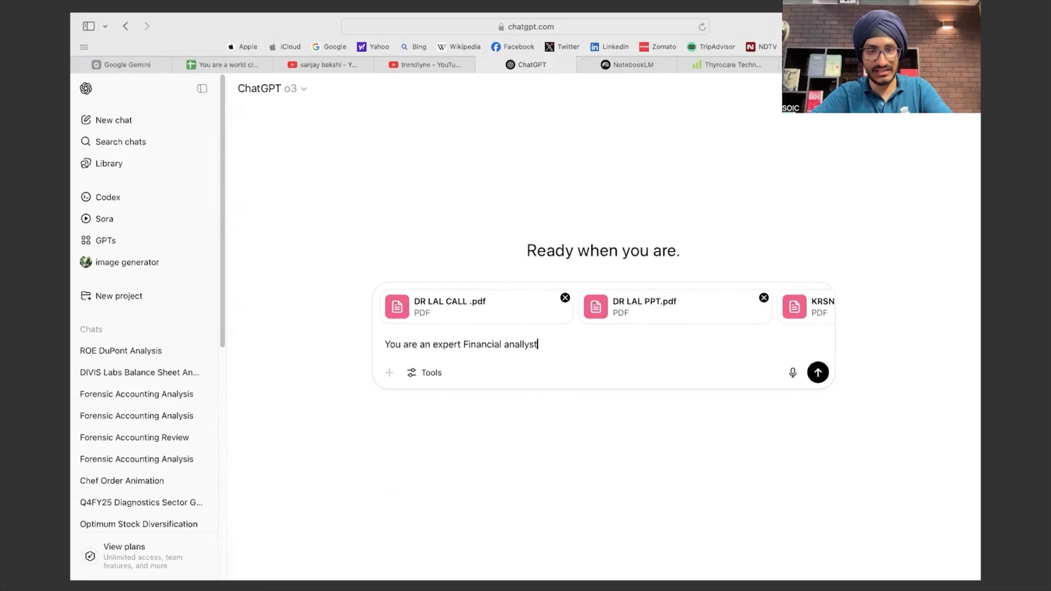
key(BackSpace)
key(BackSpace)
key(BackSpace)
key(BackSpace)
text(yst wh)
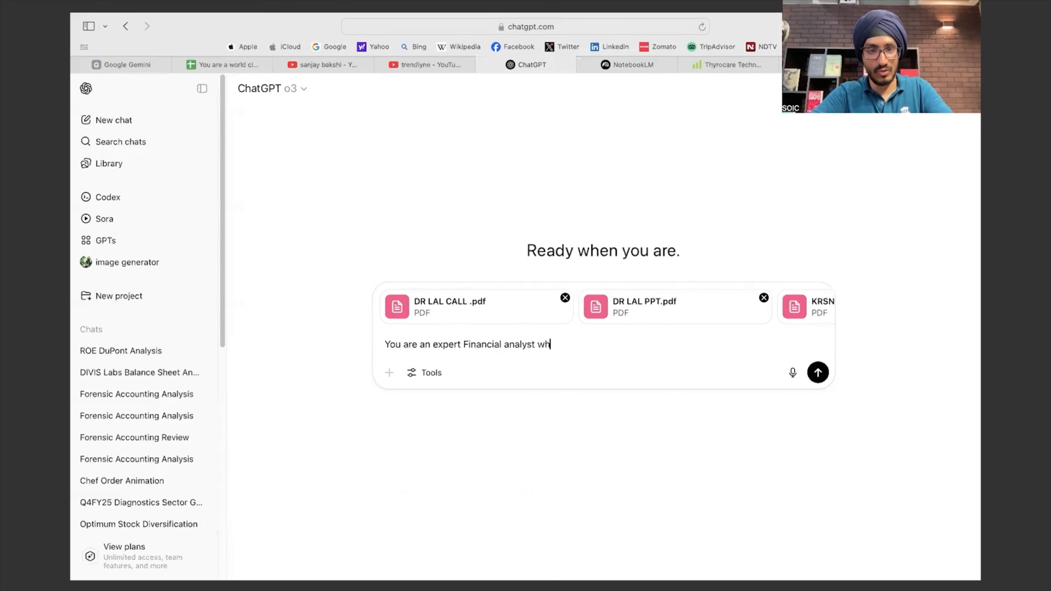
Complete the sentence with 'who specialises in doing P2P analysis in industries, and especially understanding how the companies will grow going forward.'.
text(o specialises in doing P2P analysis industries, and esp)
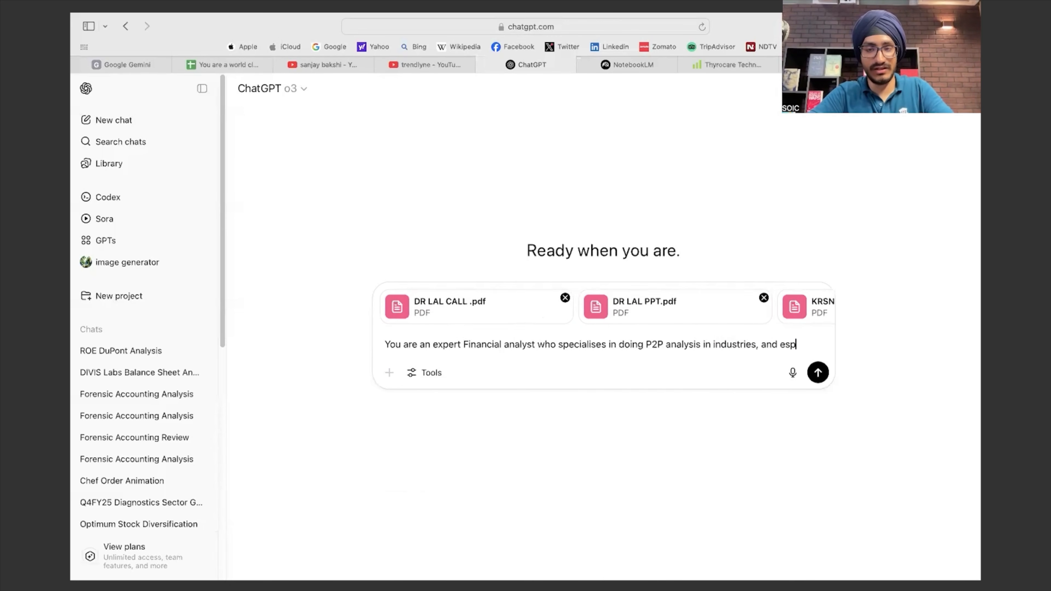
text(ecially undert)
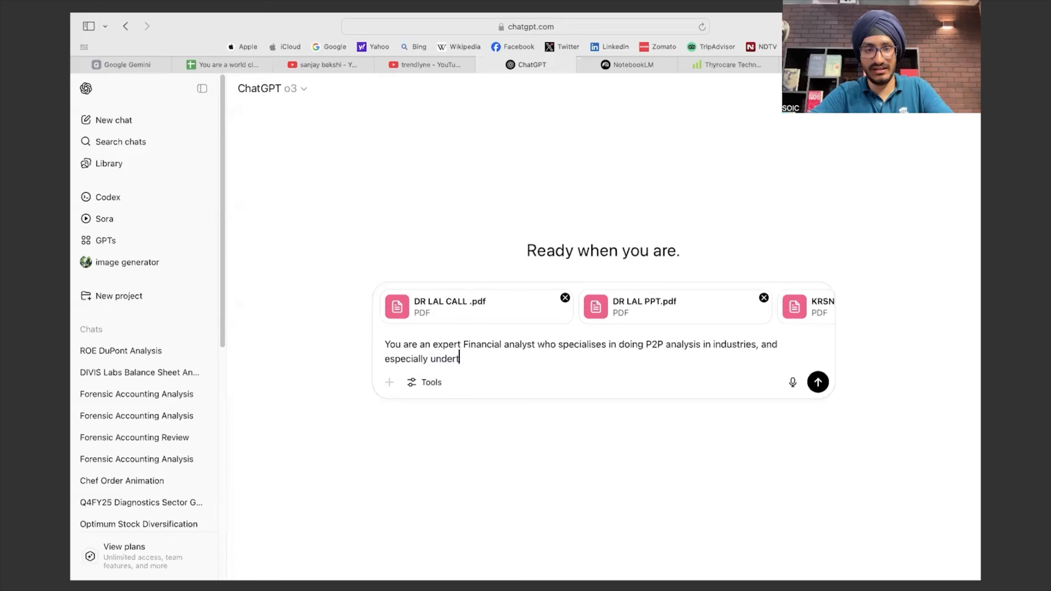
key(BackSpace)
text(sta)
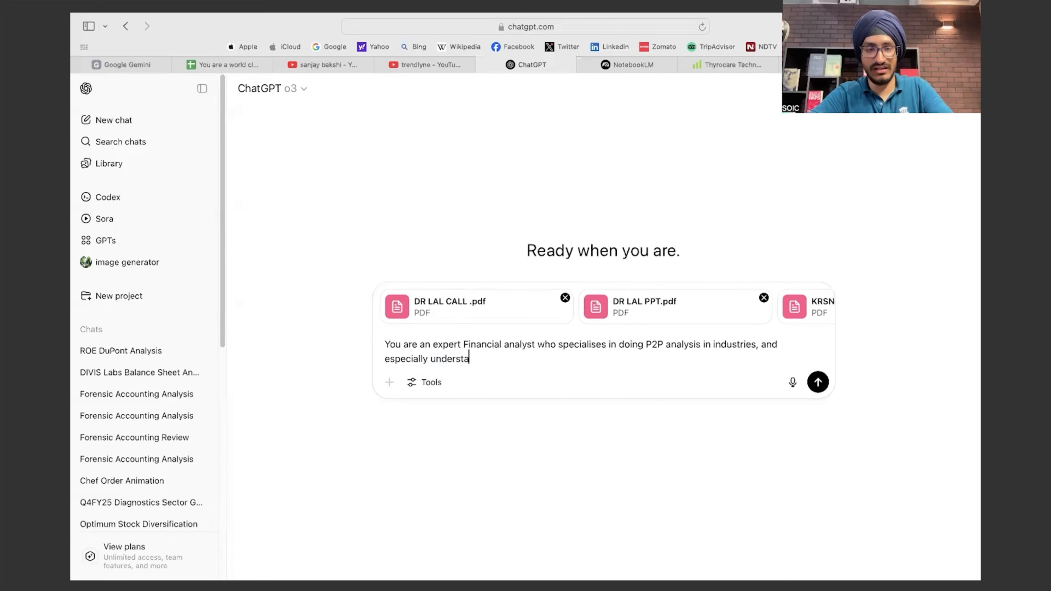
text(nd ng how the companu)
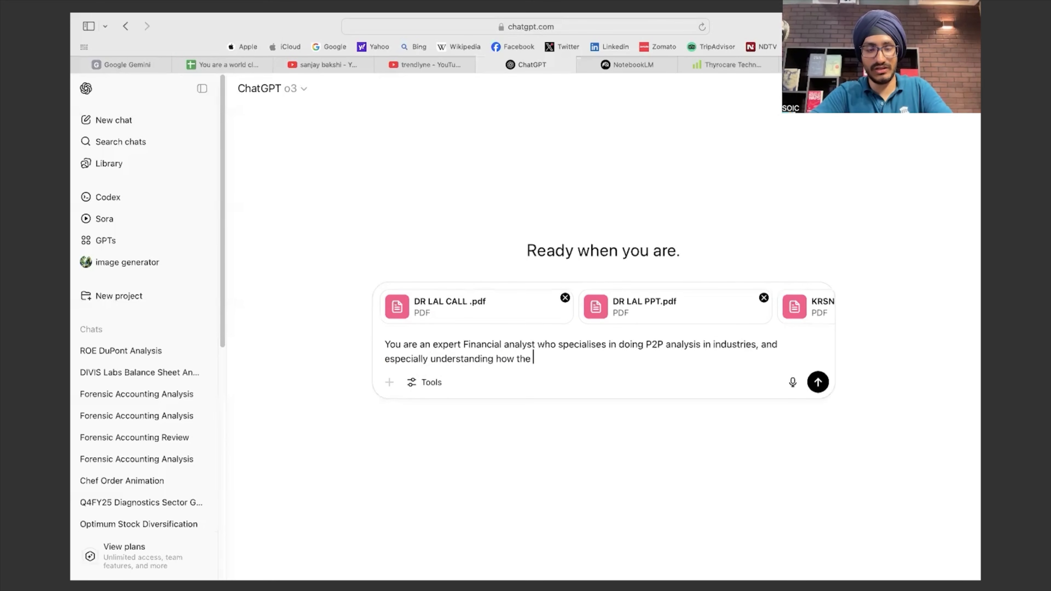
key(BackSpace)
text(ies will grow g)
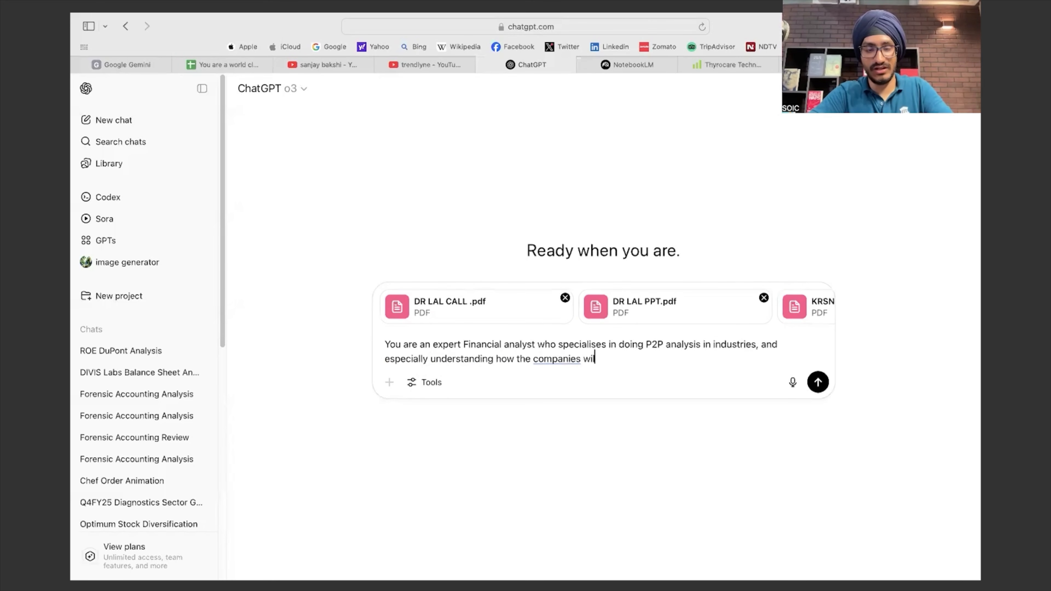
text(oing forward.)
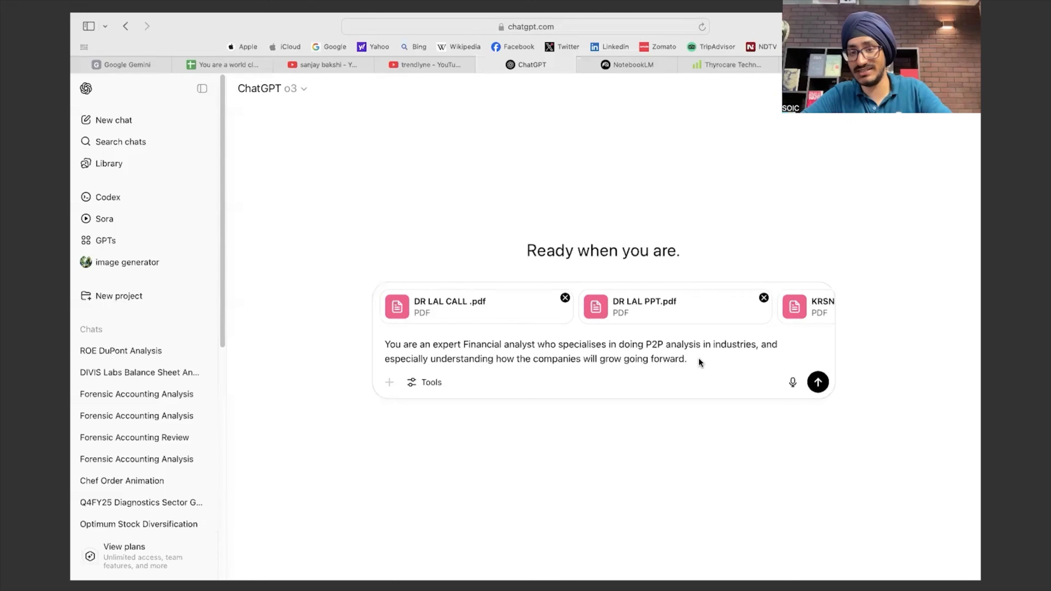
Add the paragraph 'I have attached the investor presentations and conference calls of the key players in the Indian diagnostics industry above in a PDF form.'.
key(shift+Return)
key(shift+Return)
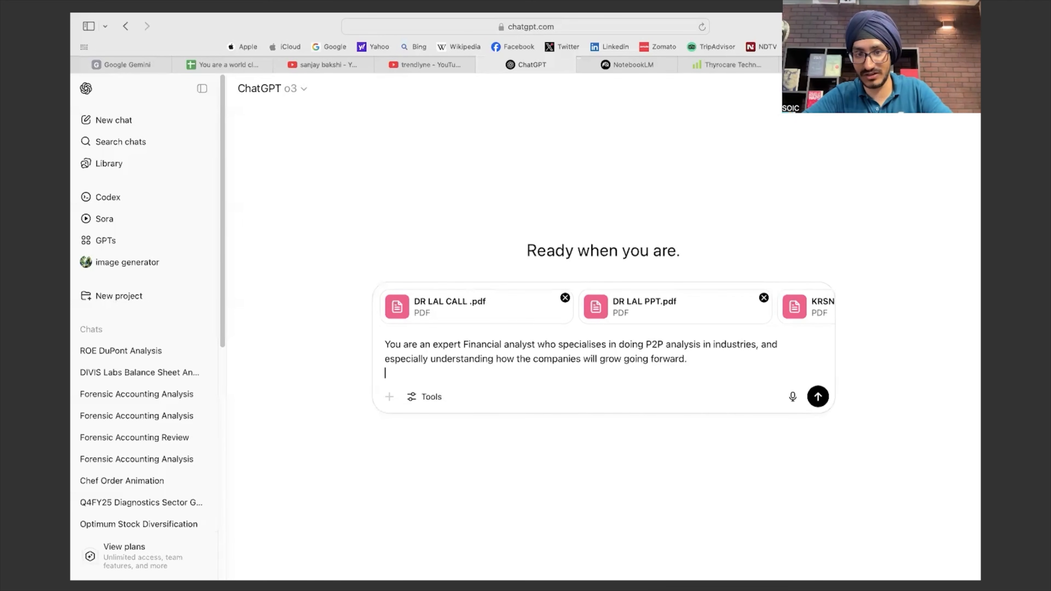
text(I have attached the investor presenetations and conference calls of the Indian)
key(BackSpace)
key(BackSpace)
key(BackSpace)
key(BackSpace)
key(BackSpace)
key(BackSpace)
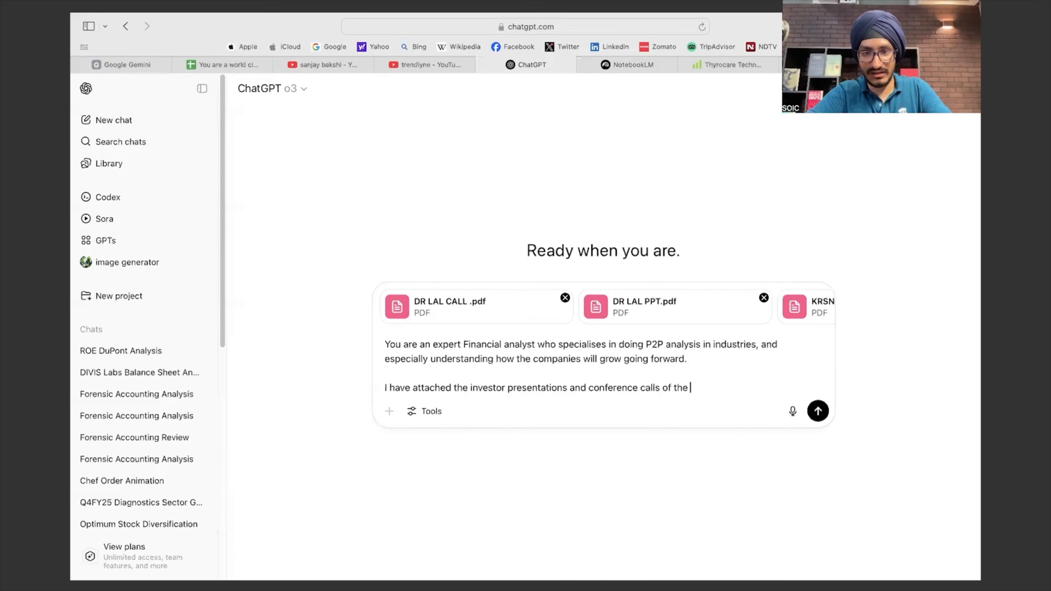
text(key players in the Indian diagnostics industry )
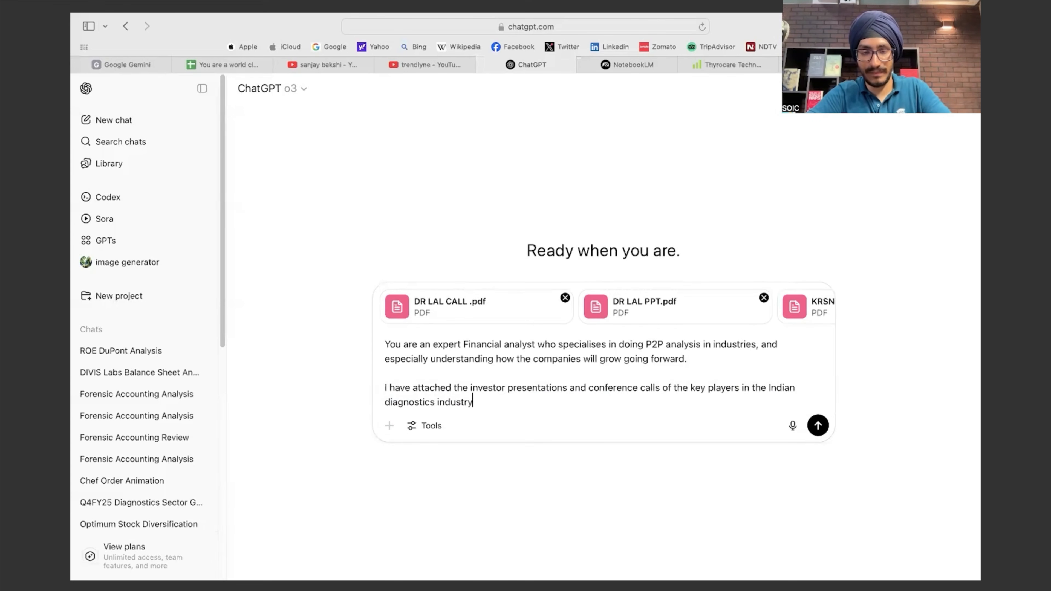
text(ab)
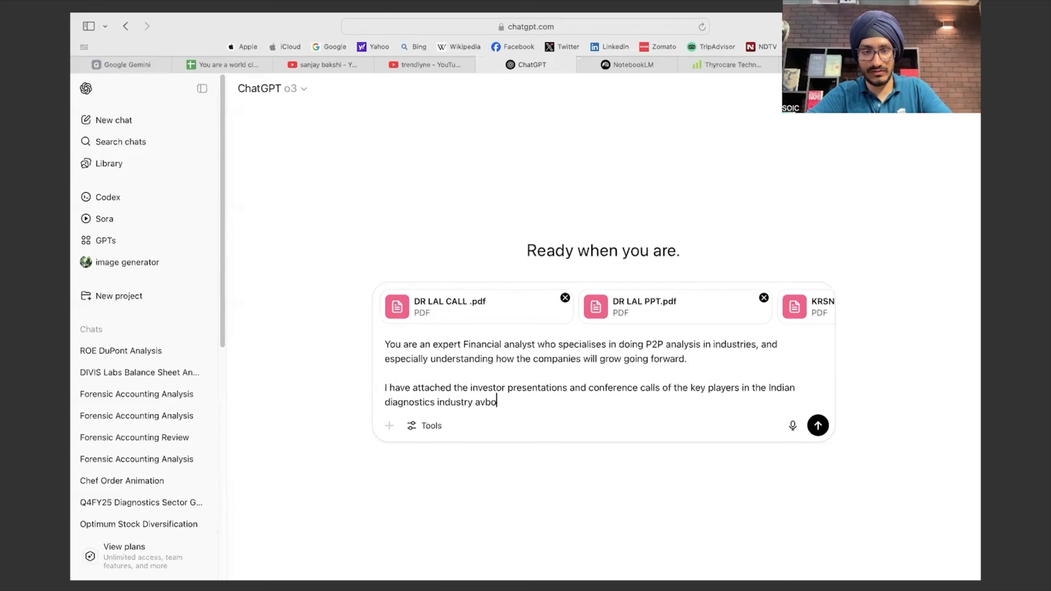
text(ove in a PD)
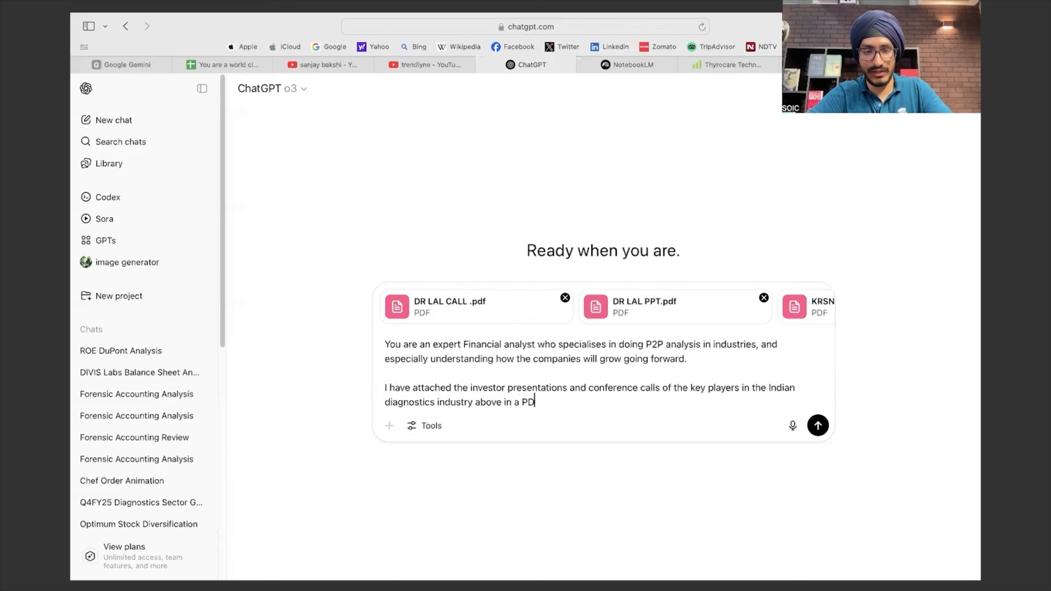
text(F form)
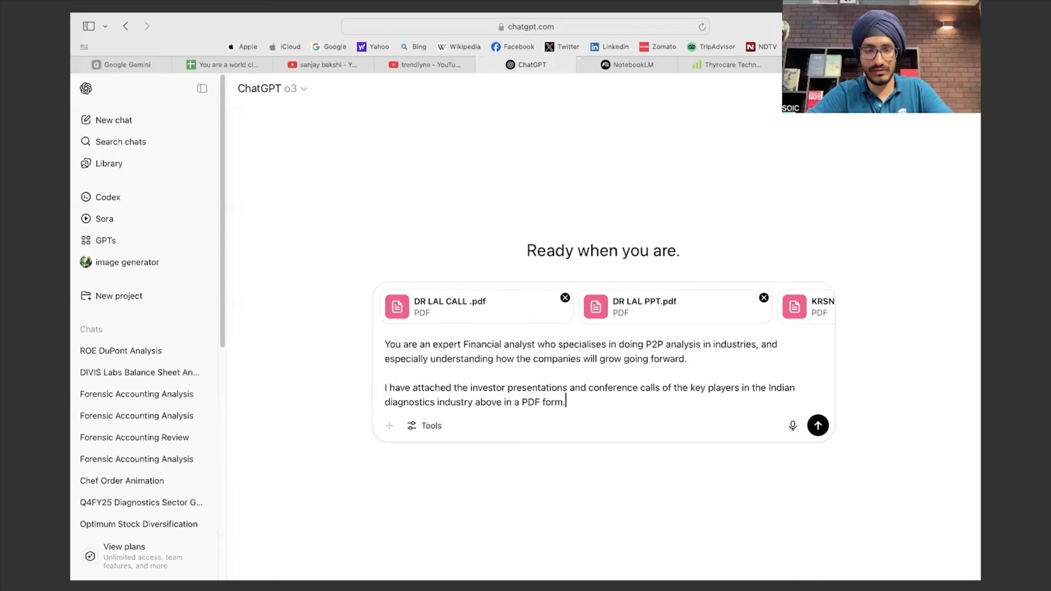
text(.)
Add a new paragraph reading 'Your task is summarised below:' and begin a numbered list under it.
key(shift+Return)
key(shift+Return)
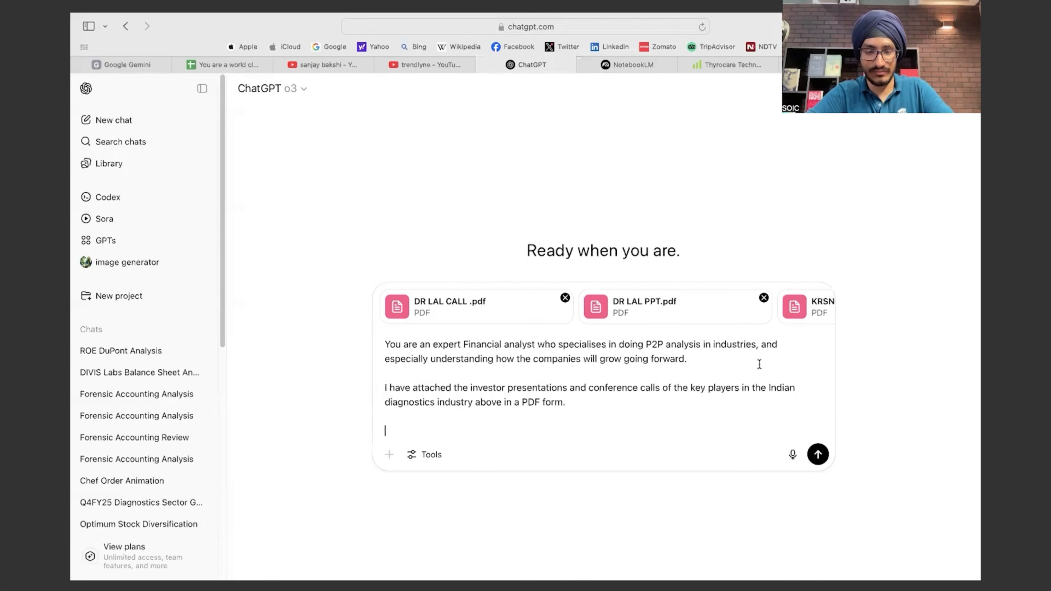
text(Your ta)
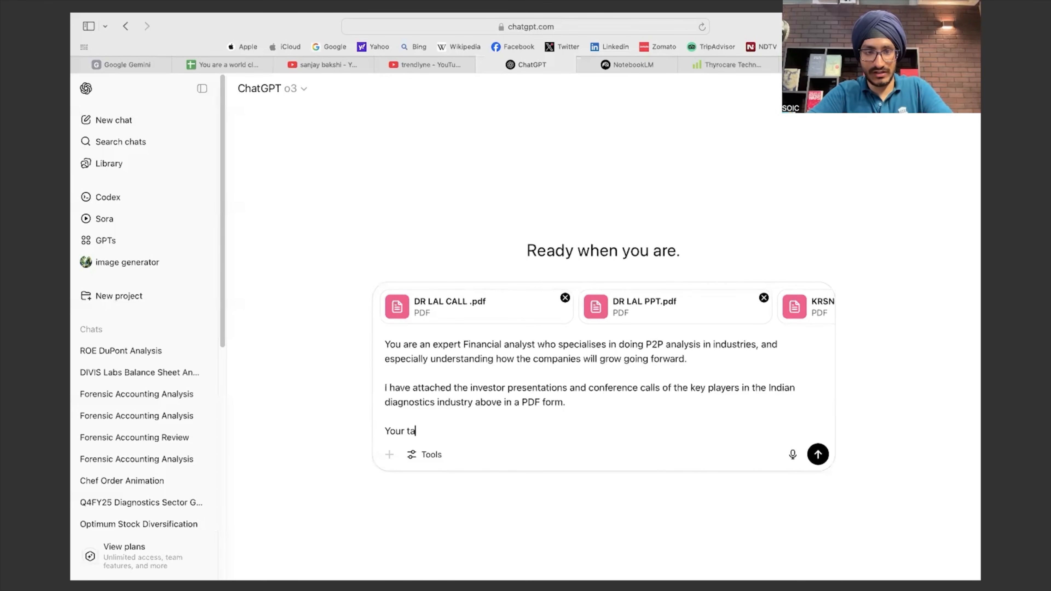
text(sk is summarised below:)
key(shift+Return)
key(shift+Return)
text(1. C)
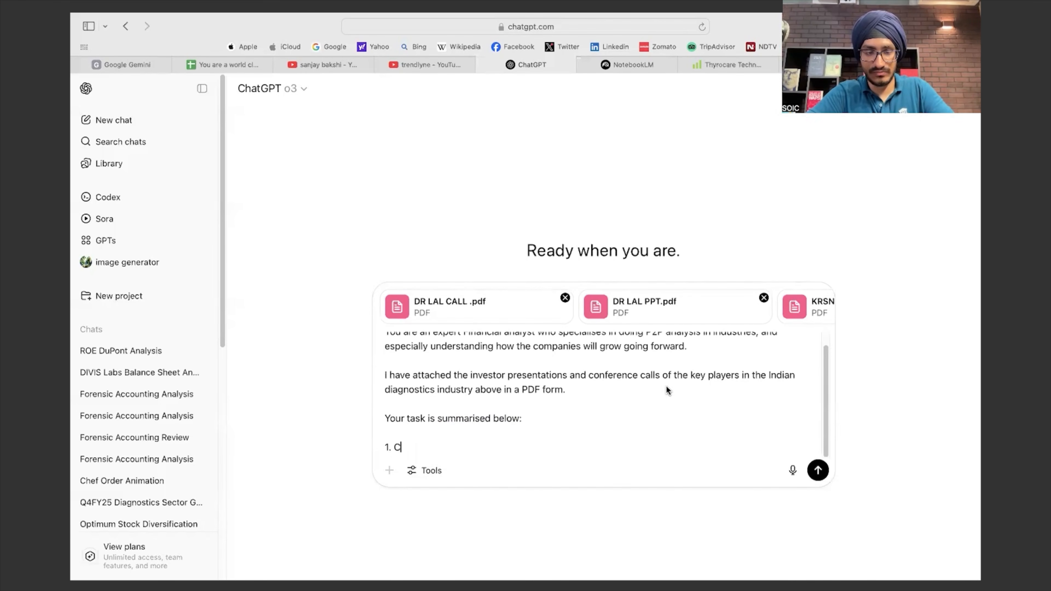
Remove the numbered list and the words 'summarised below:' so the prompt's last line reads 'Your task is'.
key(BackSpace)
key(BackSpace)
key(BackSpace)
key(BackSpace)
key(BackSpace)
key(BackSpace)
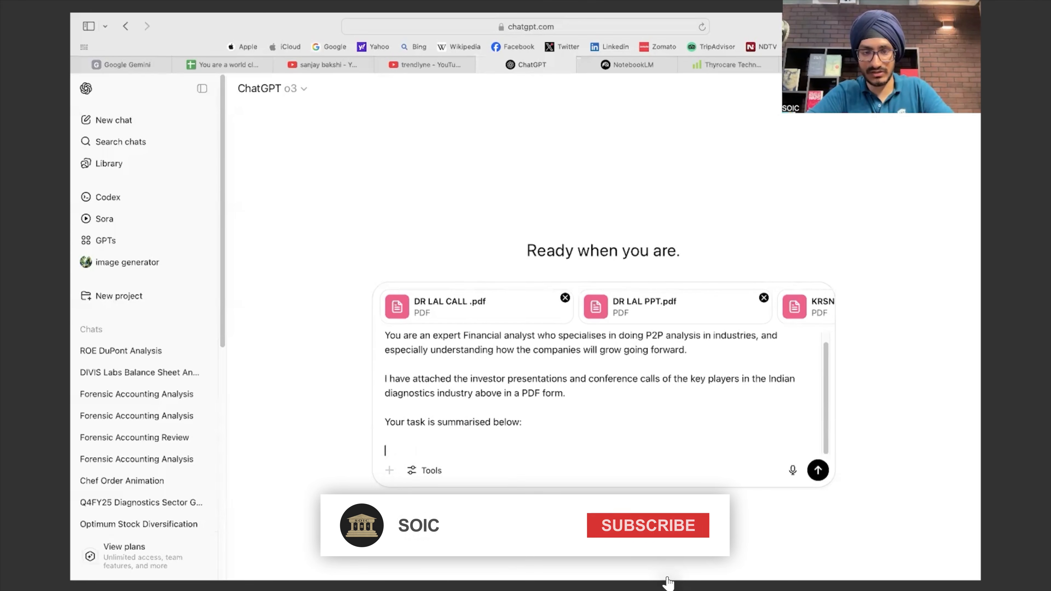
key(BackSpace)
key(BackSpace)
key(BackSpace)
key(BackSpace)
key(BackSpace)
key(BackSpace)
key(BackSpace)
key(BackSpace)
key(BackSpace)
key(BackSpace)
key(BackSpace)
key(BackSpace)
key(BackSpace)
key(BackSpace)
key(BackSpace)
key(BackSpace)
key(BackSpace)
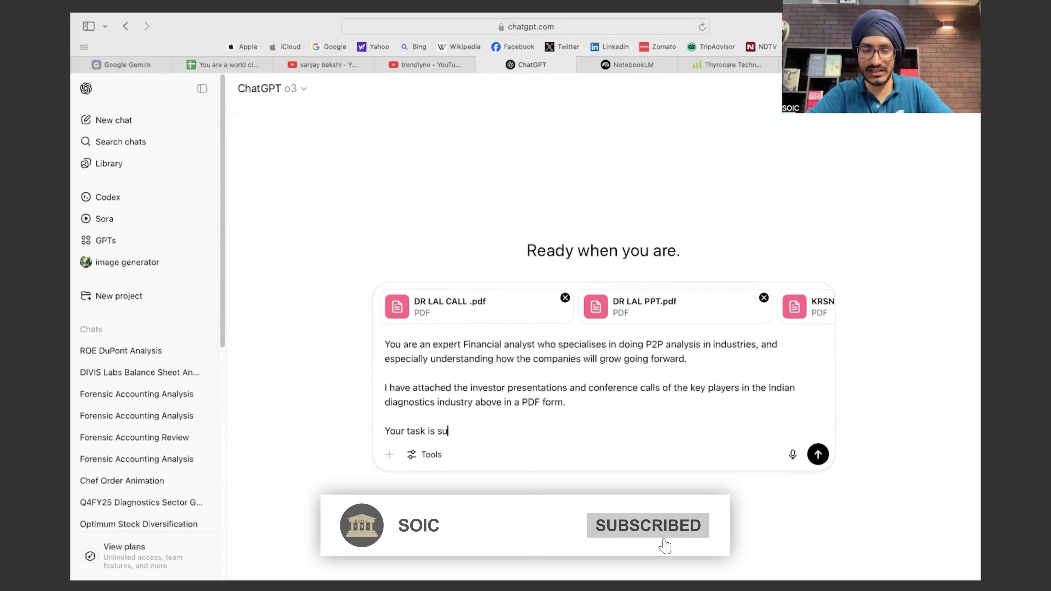
Continue the sentence with 'to check which company has grown the fastest, do sentiment analysis from their concalls, and check'.
text(is )
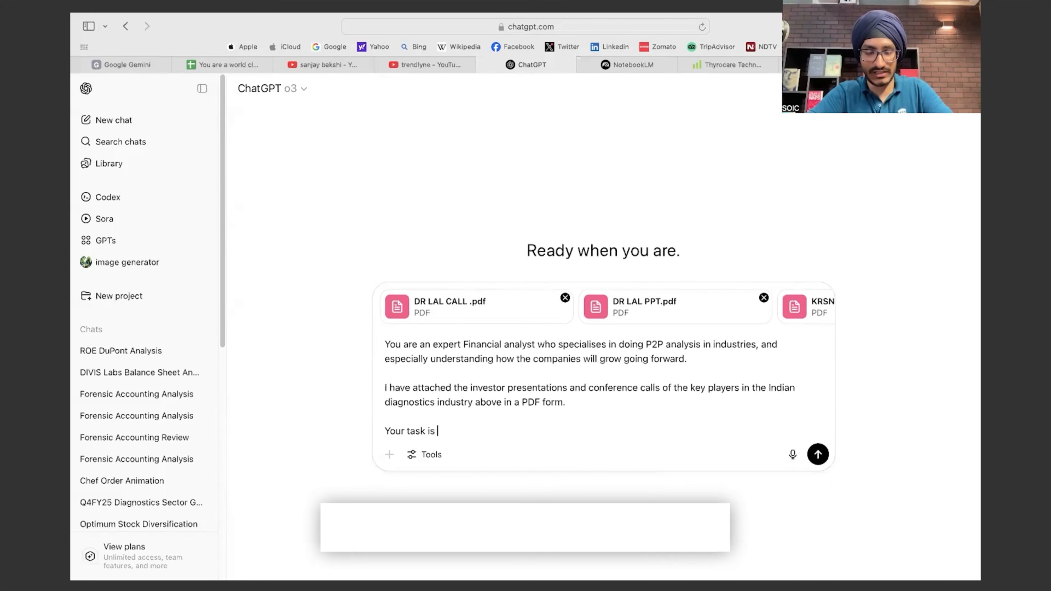
text(to chec)
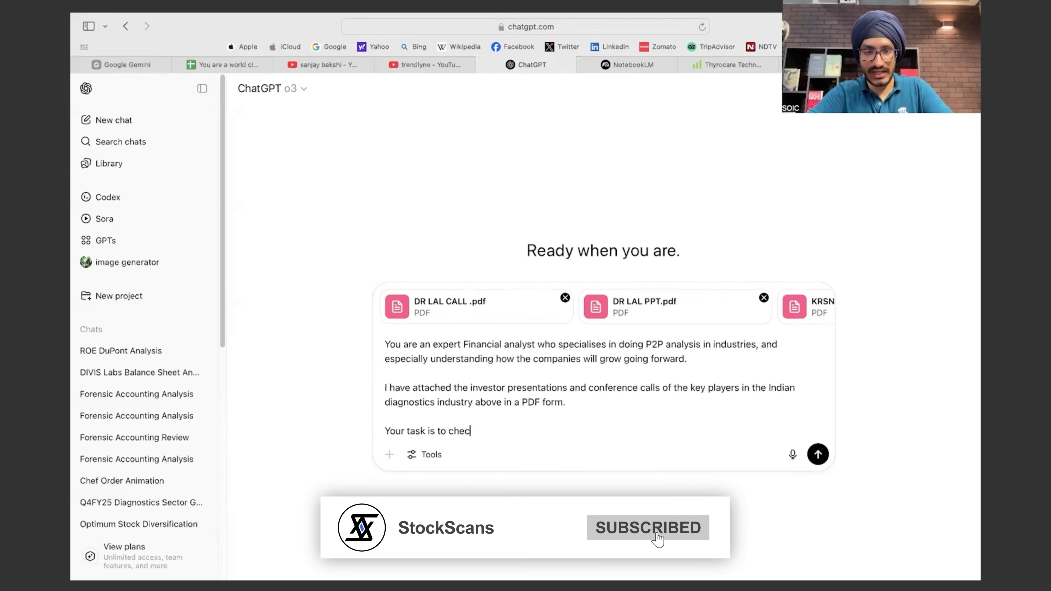
text(k which company has)
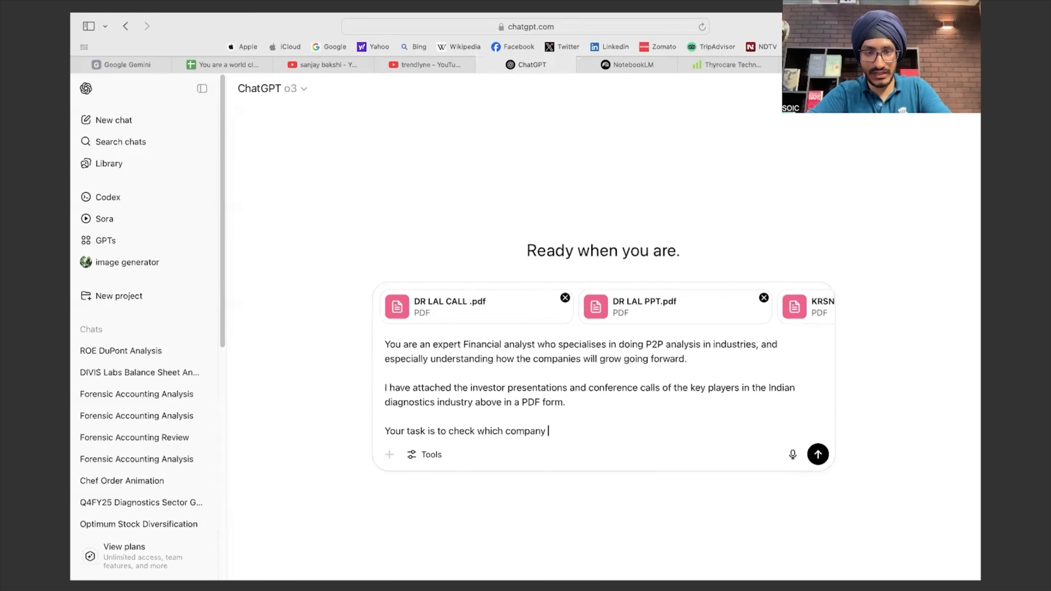
key(BackSpace)
key(BackSpace)
text(s grown)
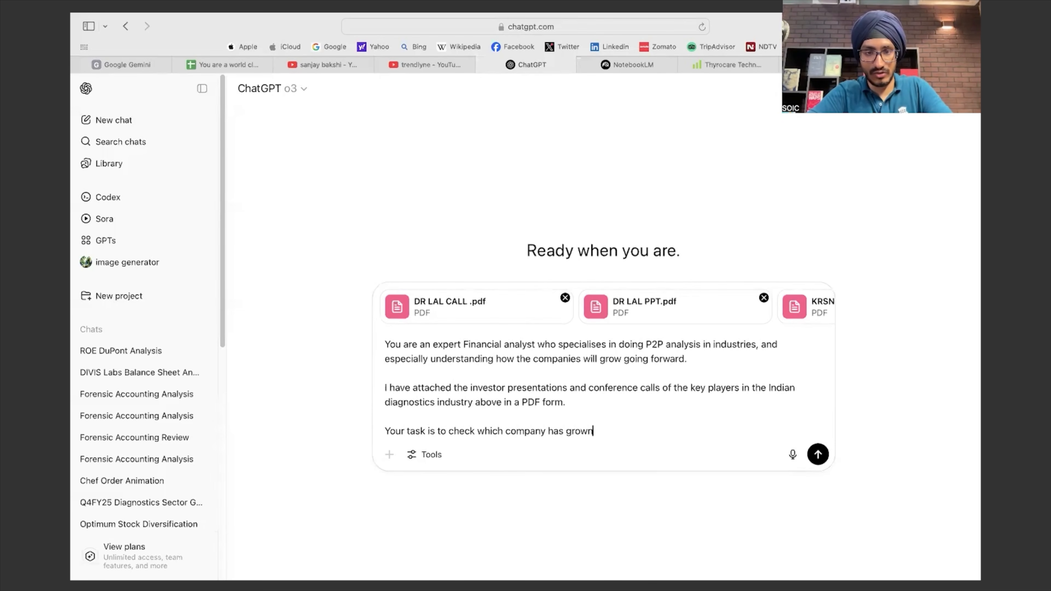
text( the fastest, do sentiment)
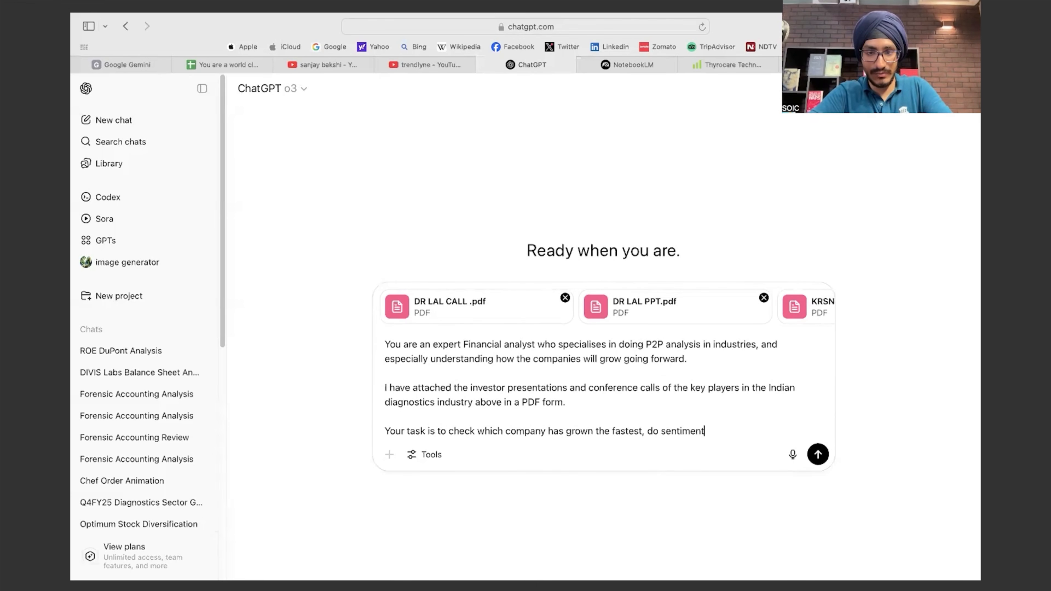
text( analysis from th)
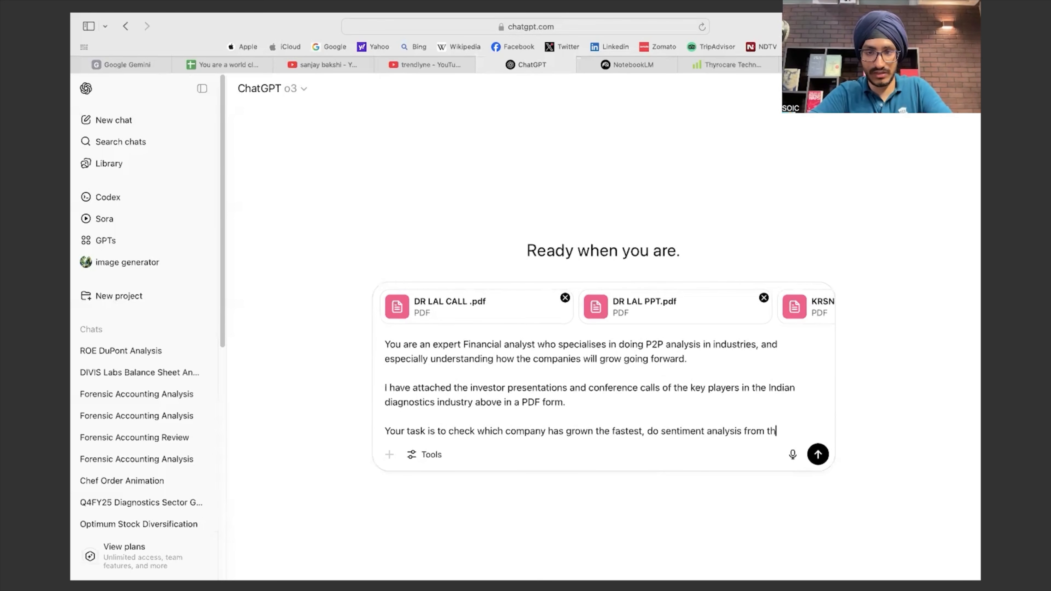
text(eir connalls, and)
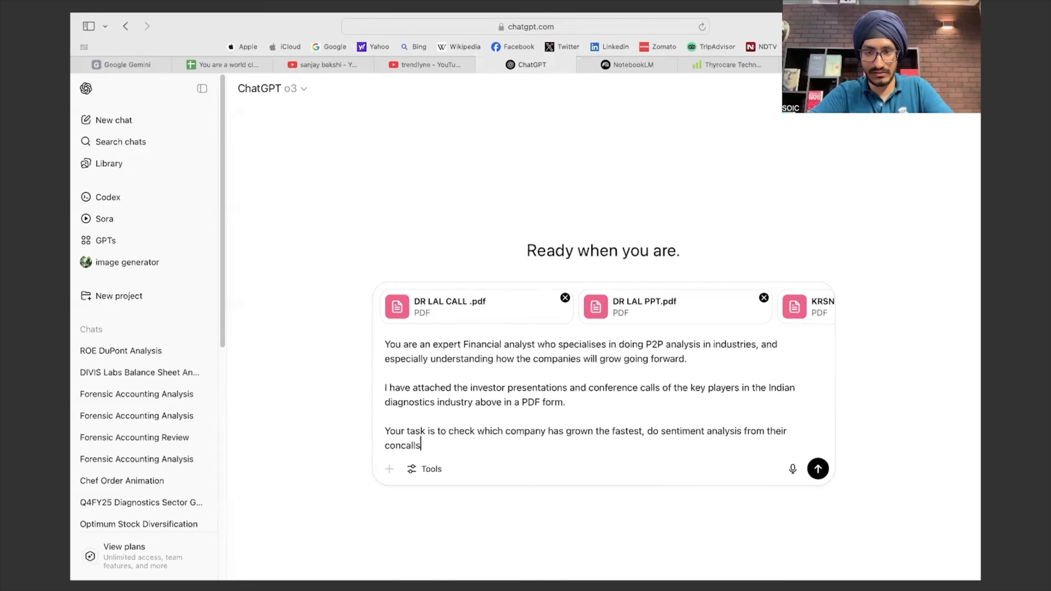
text(check which compa)
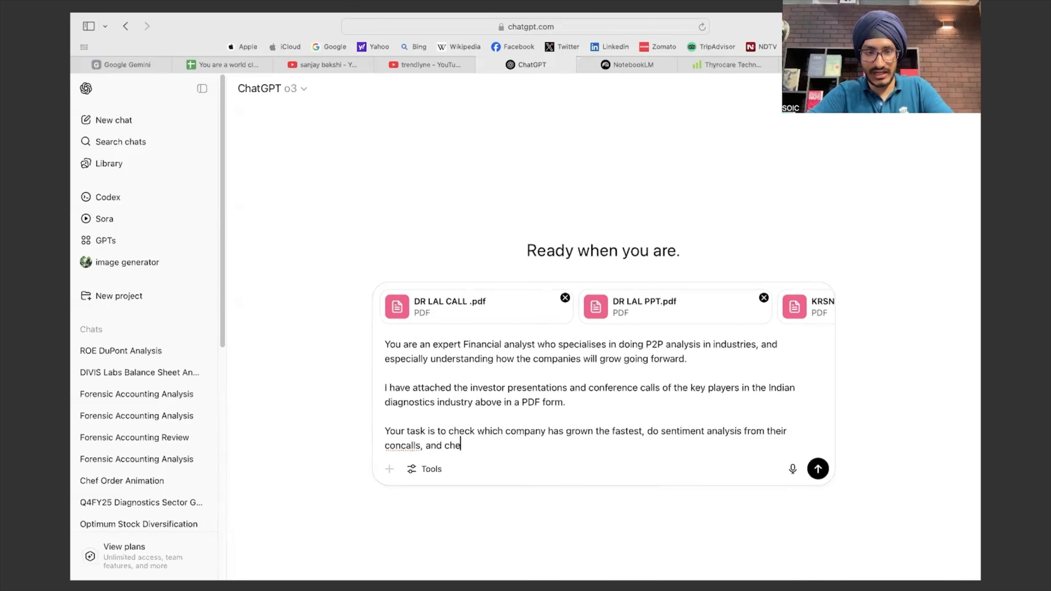
text(ny is)
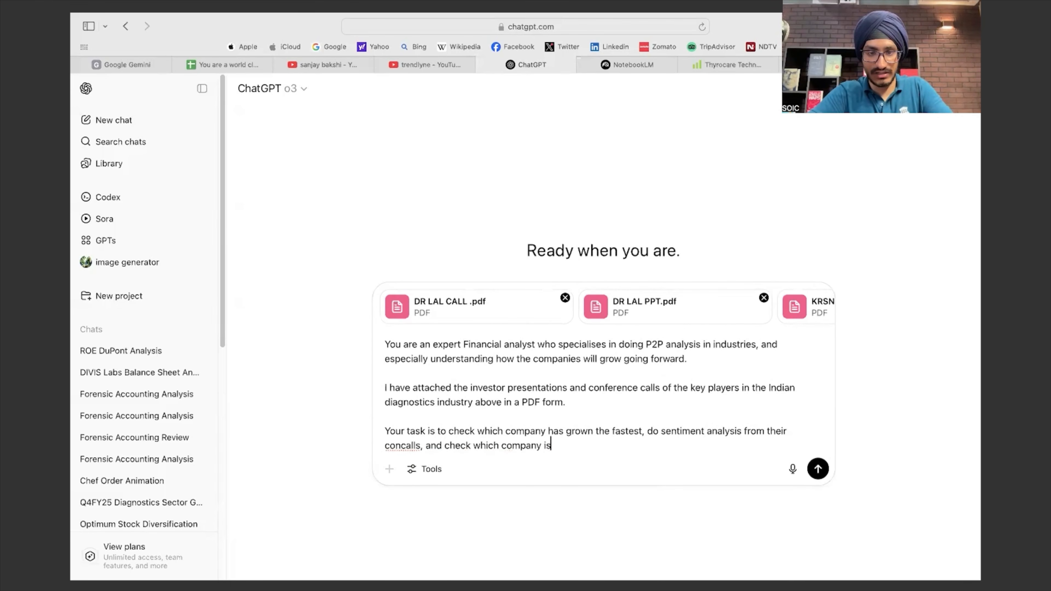
text( giving guida)
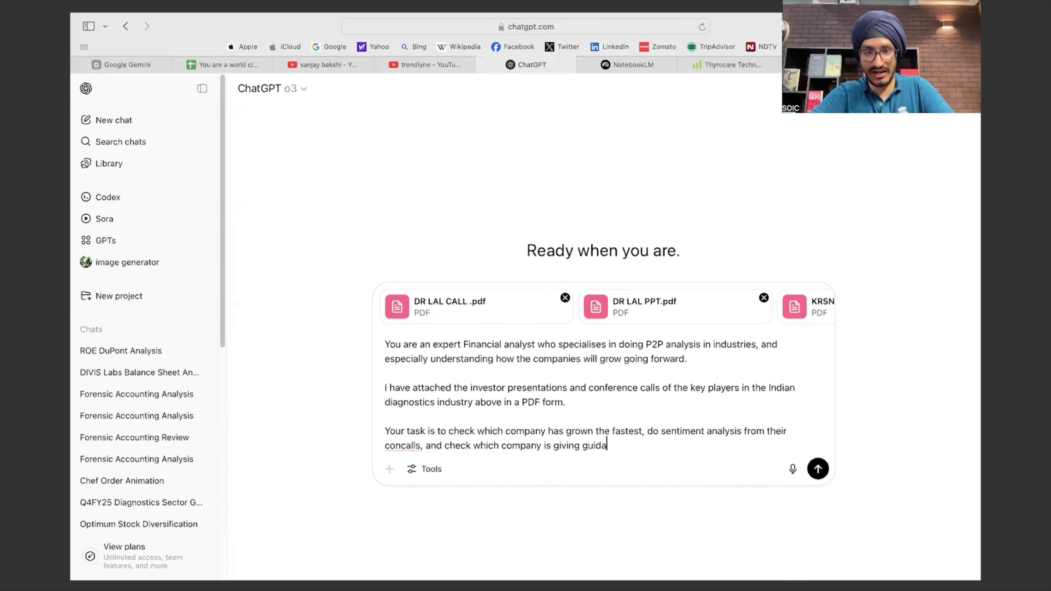
text(nce for f)
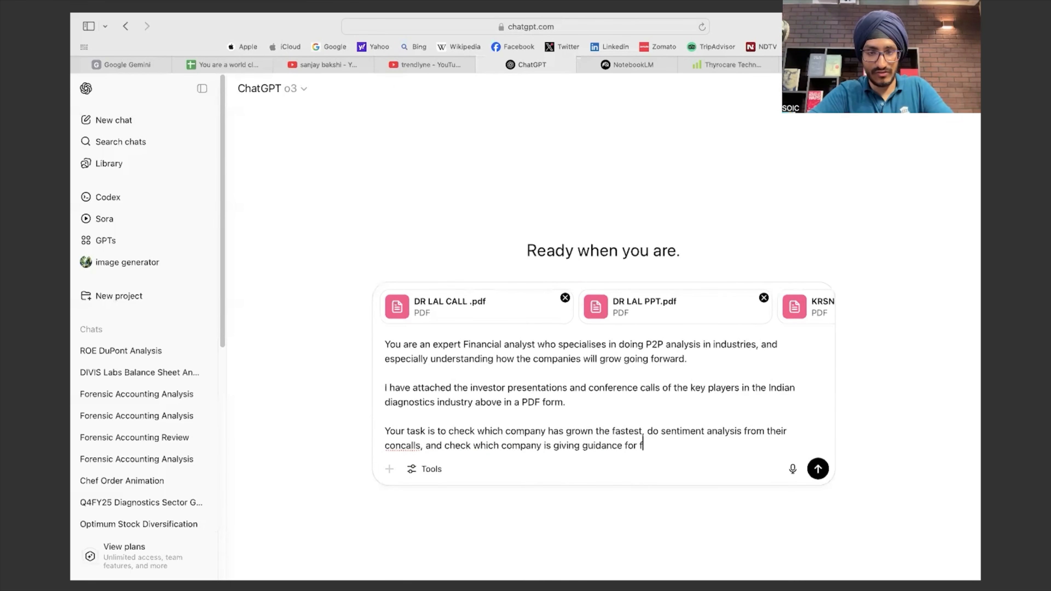
key(BackSpace)
key(BackSpace)
key(BackSpace)
key(BackSpace)
key(BackSpace)
key(BackSpace)
key(BackSpace)
key(BackSpace)
key(BackSpace)
key(BackSpace)
key(BackSpace)
key(BackSpace)
key(BackSpace)
key(BackSpace)
key(BackSpace)
key(BackSpace)
key(BackSpace)
key(BackSpace)
key(BackSpace)
key(BackSpace)
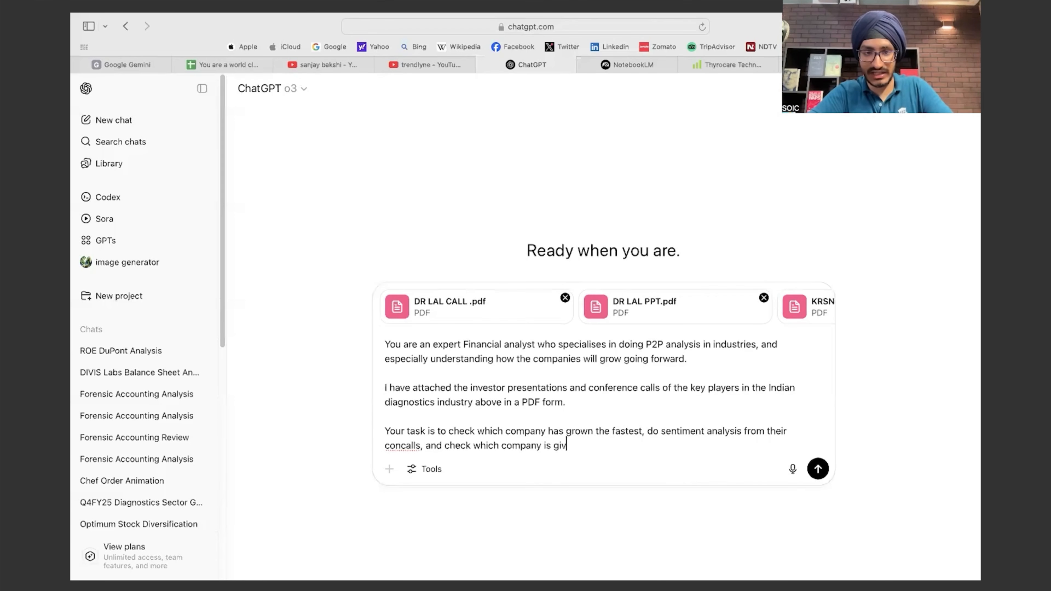
key(BackSpace)
key(BackSpace)
key(BackSpace)
key(BackSpace)
key(BackSpace)
key(BackSpace)
key(BackSpace)
key(BackSpace)
key(BackSpace)
key(BackSpace)
key(BackSpace)
key(BackSpace)
key(BackSpace)
key(BackSpace)
Finish the task sentence with 'growth guidance of all the companies above.'.
text(growth guidanc)
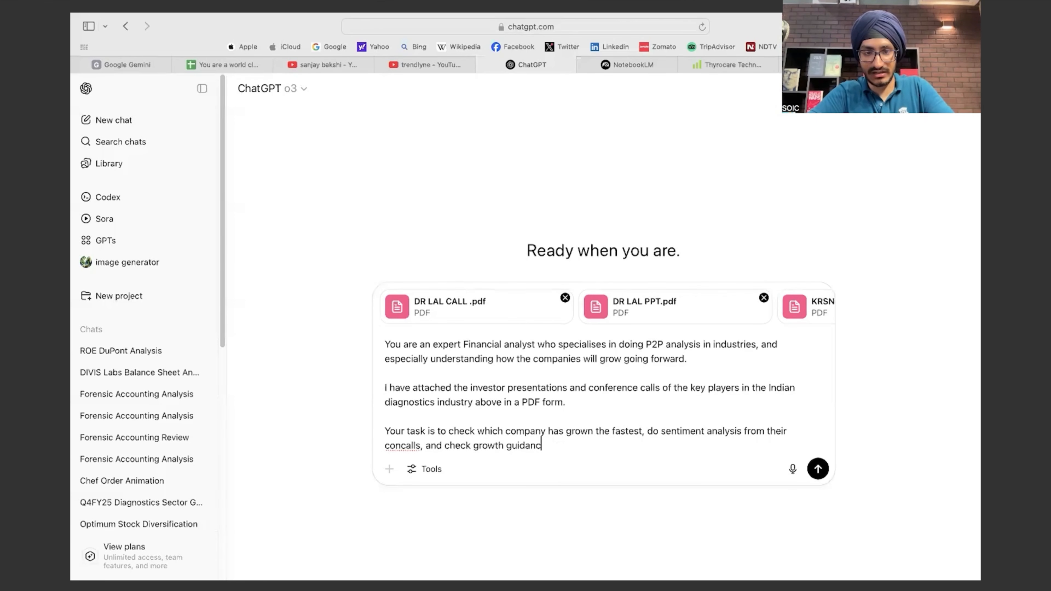
text(e of all the)
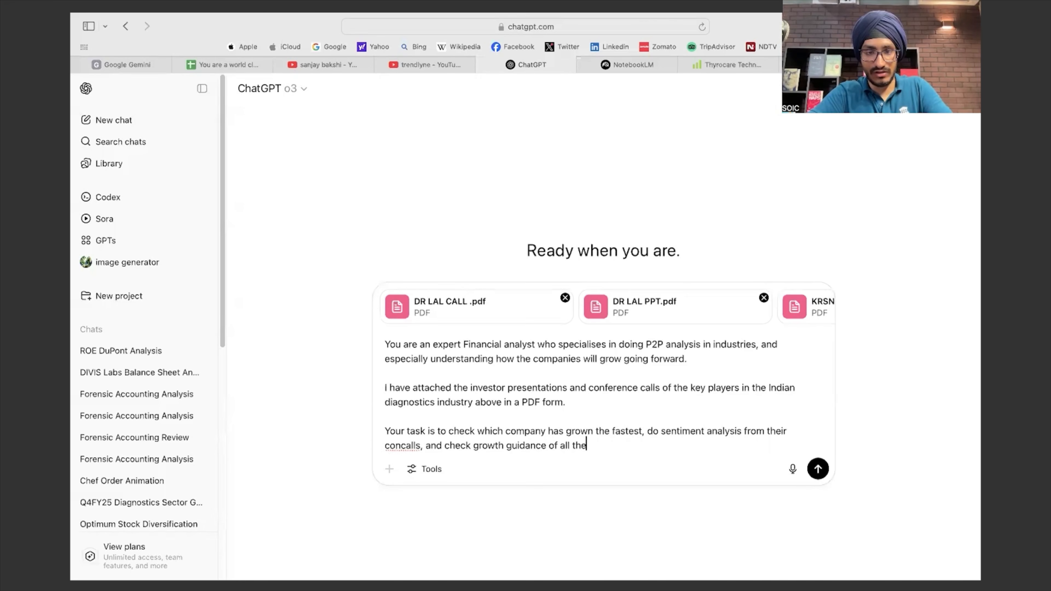
text( companies abvo)
key(BackSpace)
key(BackSpace)
key(BackSpace)
key(BackSpace)
text(above.)
Add a new paragraph reading 'Summarise your key findings in a table format, and you can even use sources outside from what I have given you above.'.
key(shift+Return)
key(shift+Return)
text(S)
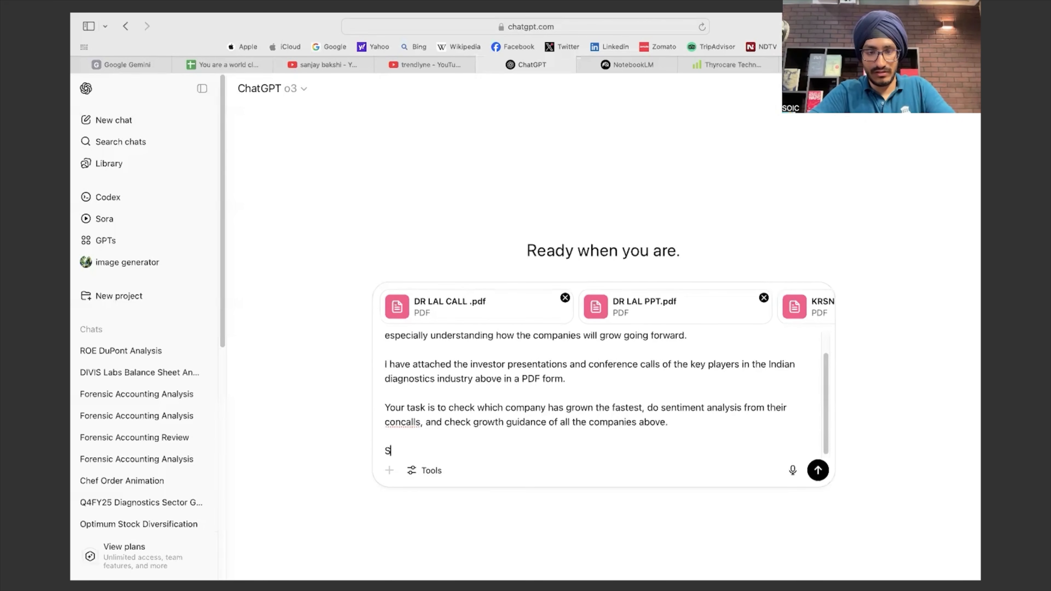
text(ummarise your ke)
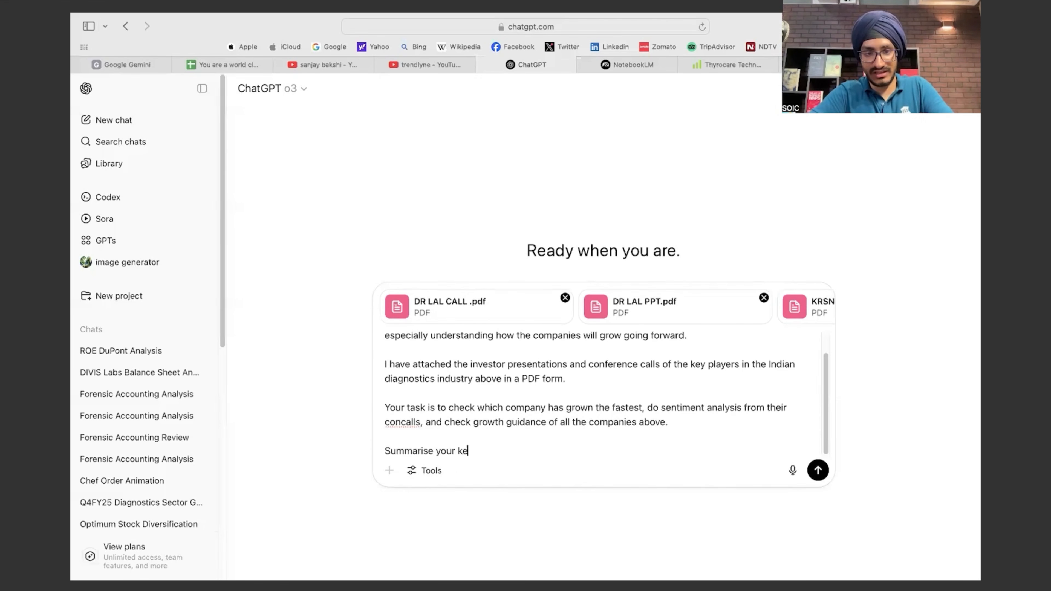
text(y findings in a table forma)
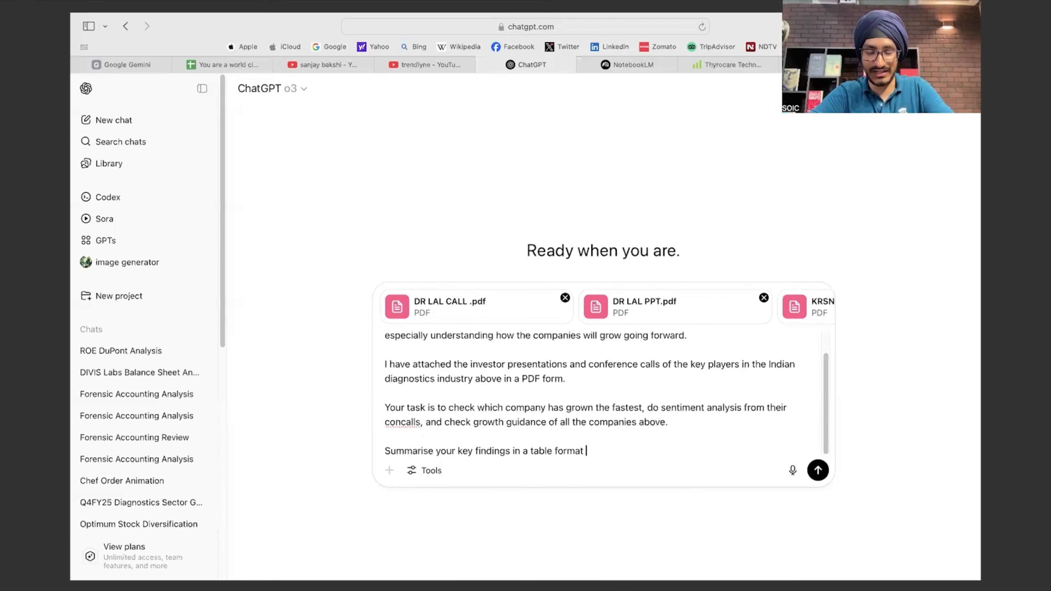
text(t, and yo)
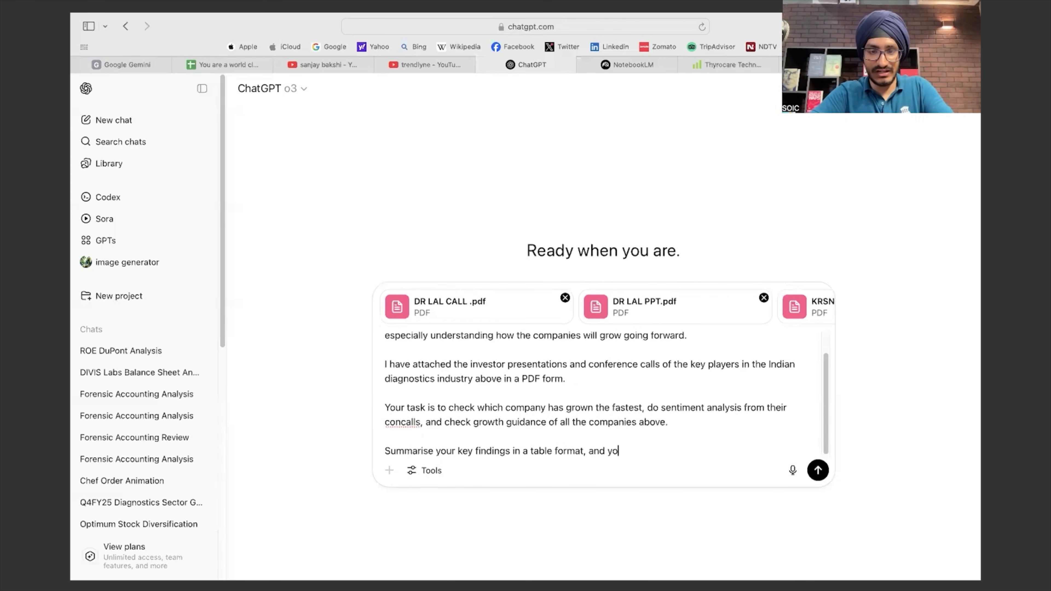
text(u can even use)
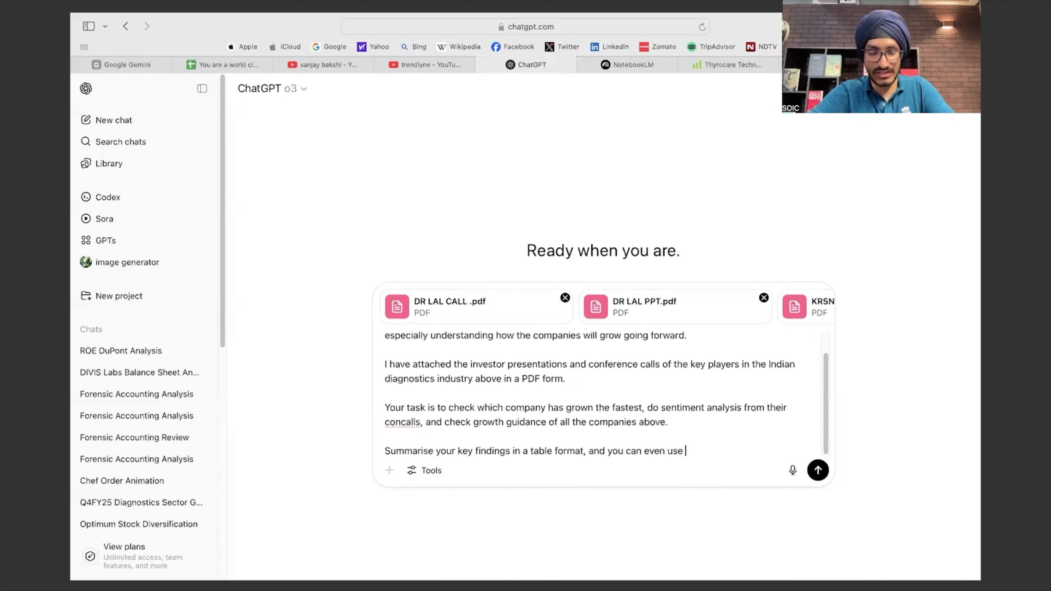
text( sources )
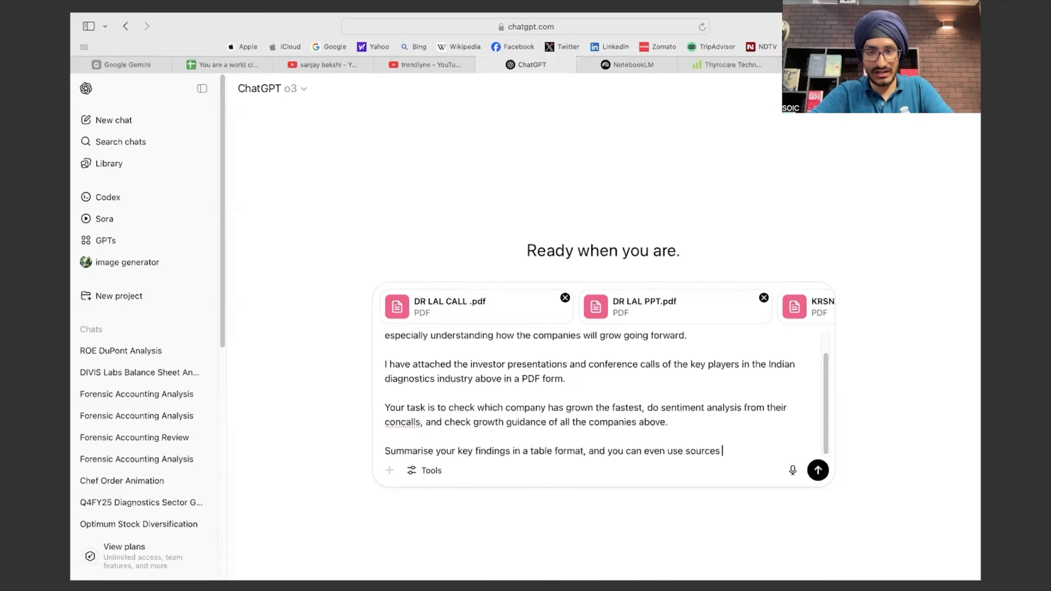
text(outside from wha)
key(BackSpace)
key(BackSpace)
key(BackSpace)
text(from what I have )
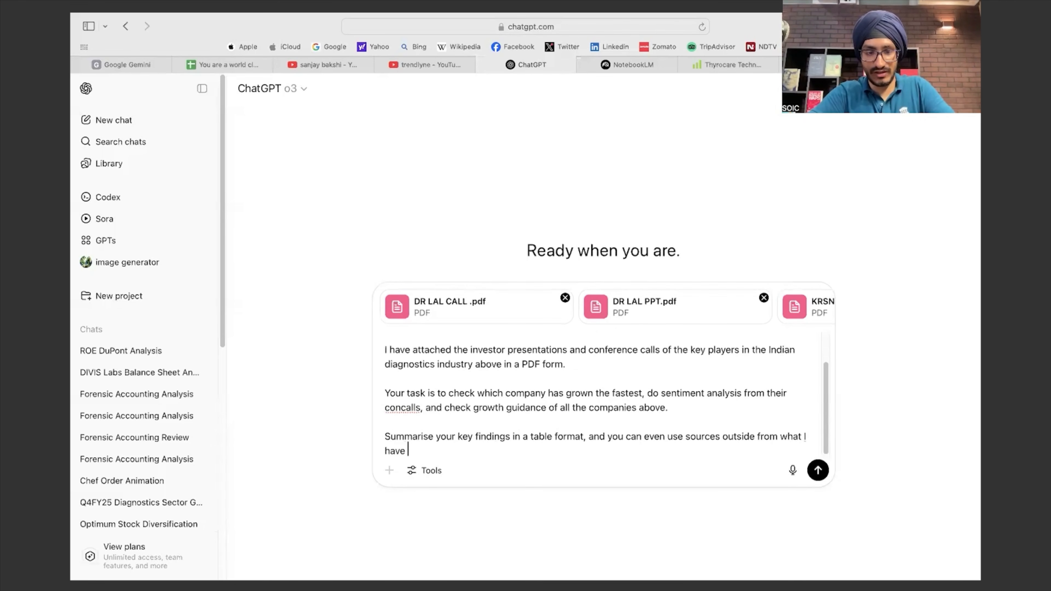
text(given you above)
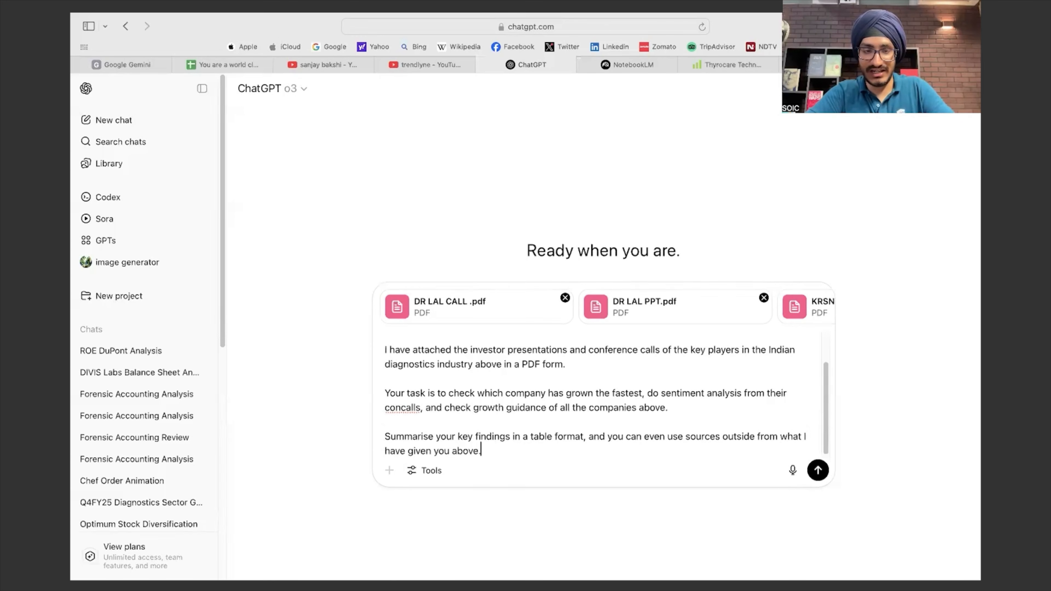
text(.)
Add a new paragraph reading 'Please specify any questions that you have', correcting the misspelled 'specify'.
key(shift+Return)
key(shift+Return)
text(Please spe)
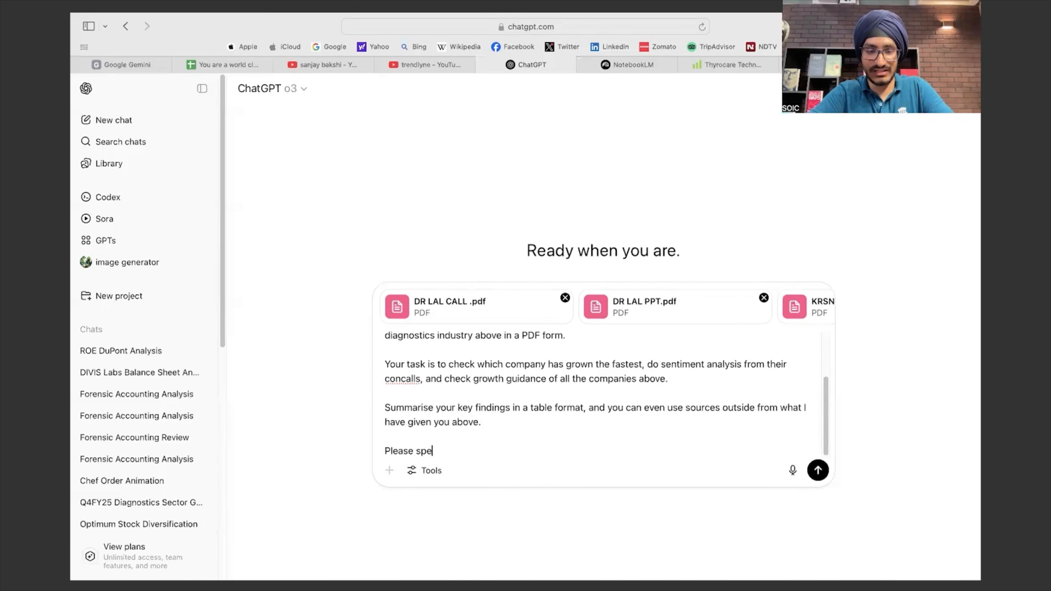
text(dicfy an)
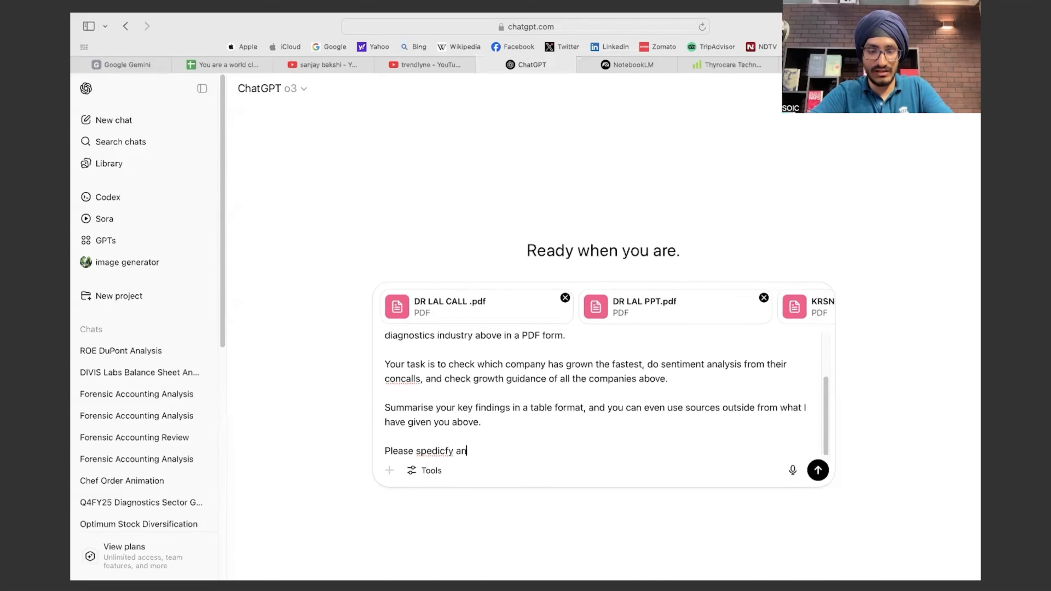
text(y questions that you have)
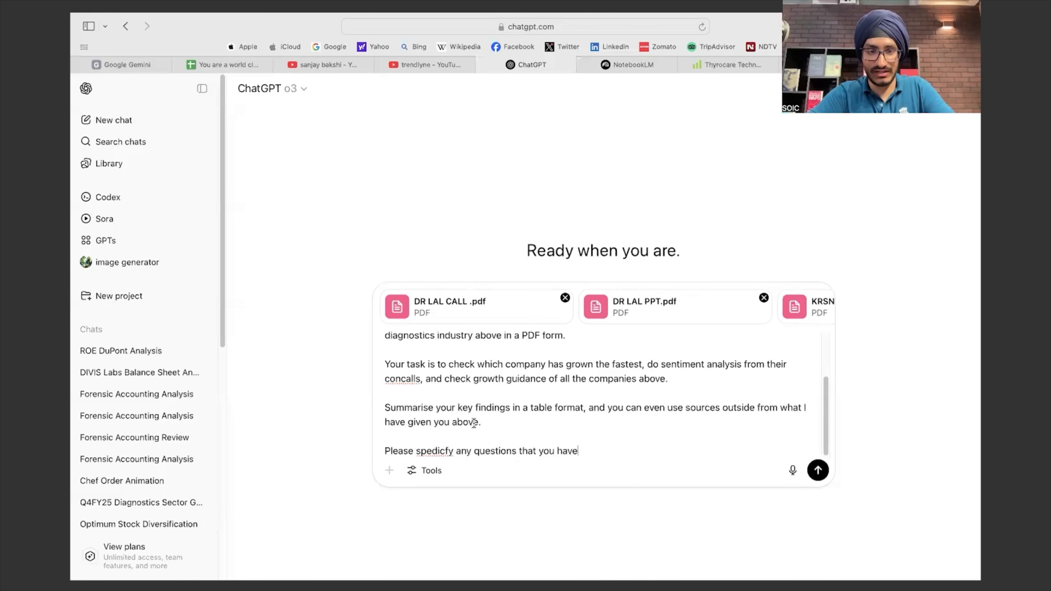
right_click(434, 451)
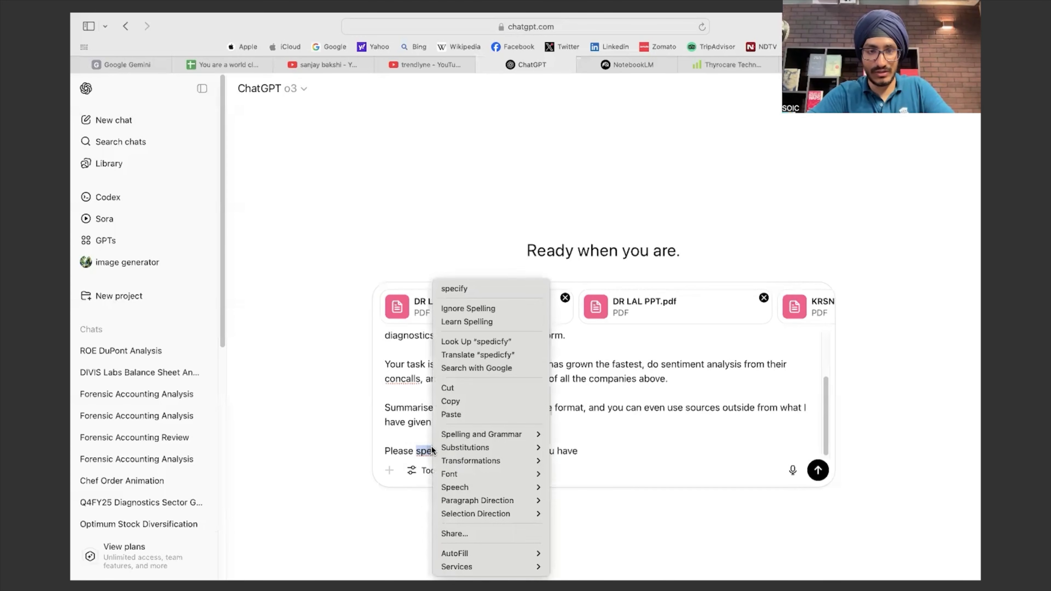
click(559, 368)
click(575, 451)
Add the sentence 'I will reward you well if you do this task efficiently' and submit the prompt.
text(. I wi)
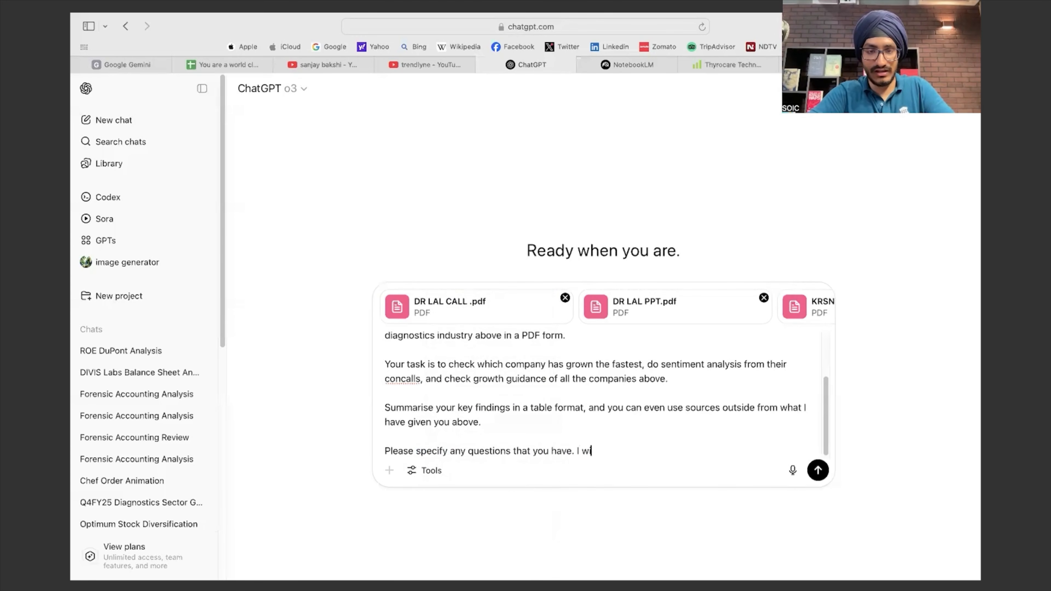
text(ll rewar)
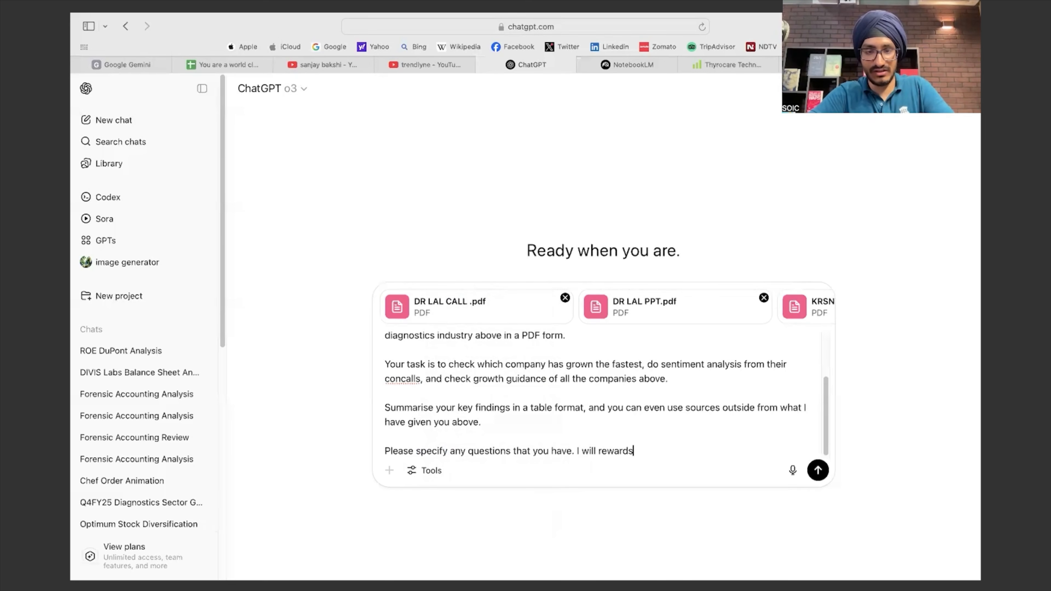
text(d you well if you do this task)
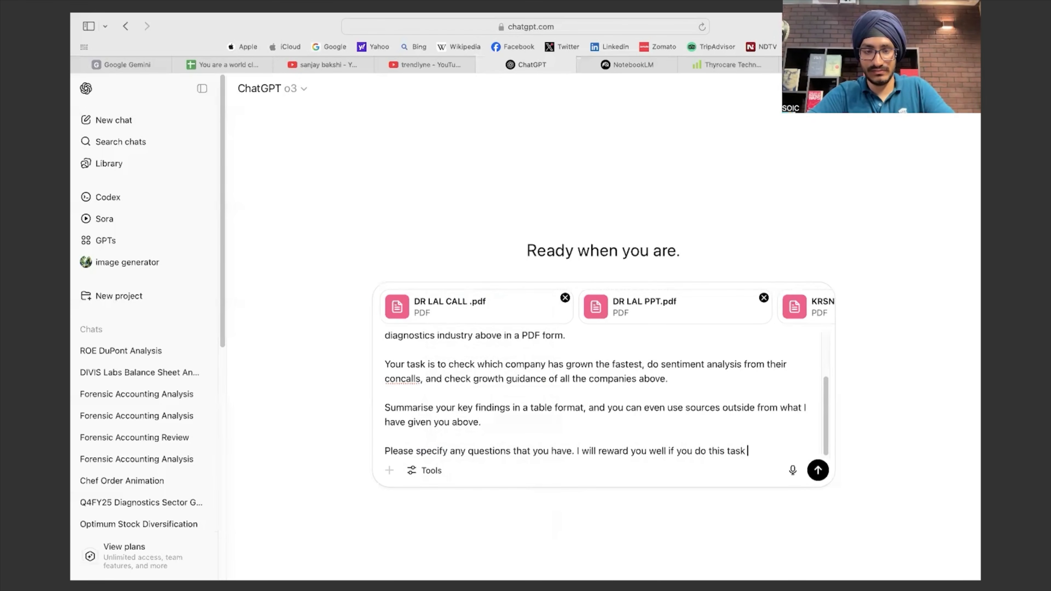
text( efficiently)
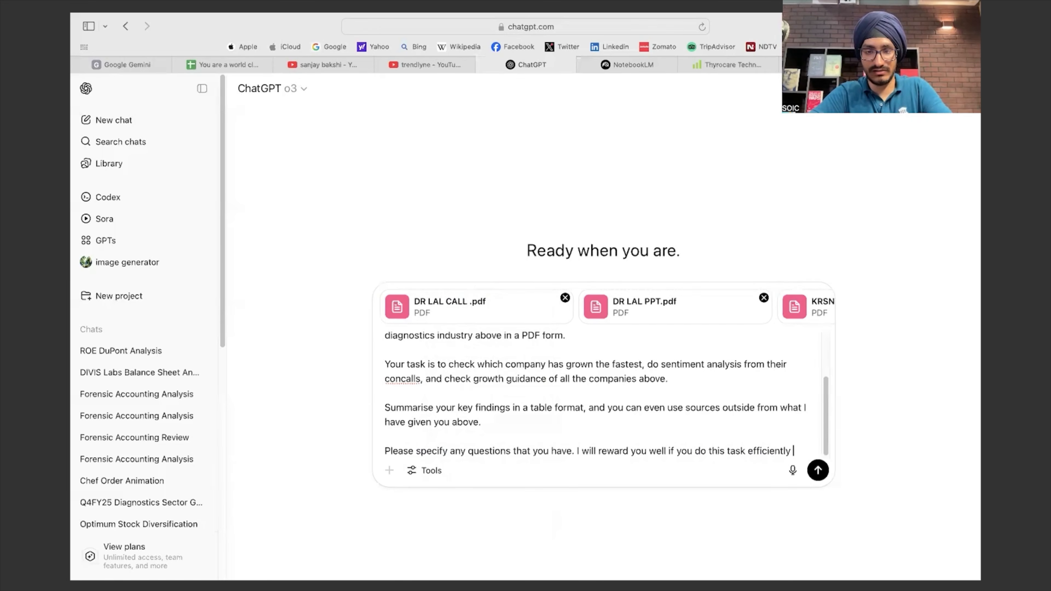
key(Return)
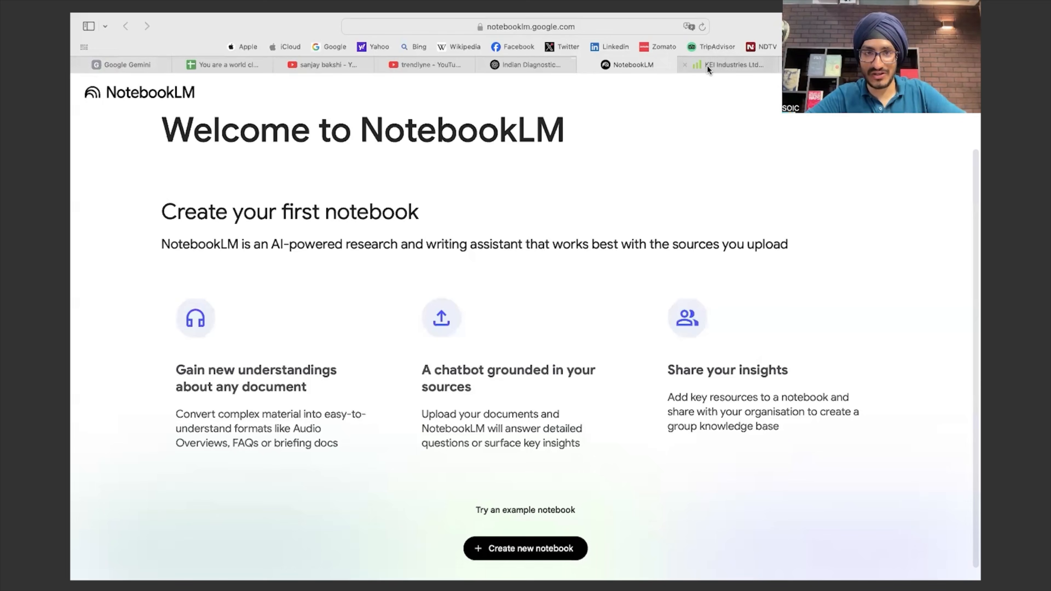
Return to the Indian Diagnostics chat and read through ChatGPT's full response, from the FY 25 table to the follow-up questions.
click(546, 65)
scroll(627, 288, down, 2)
scroll(627, 288, down, 4)
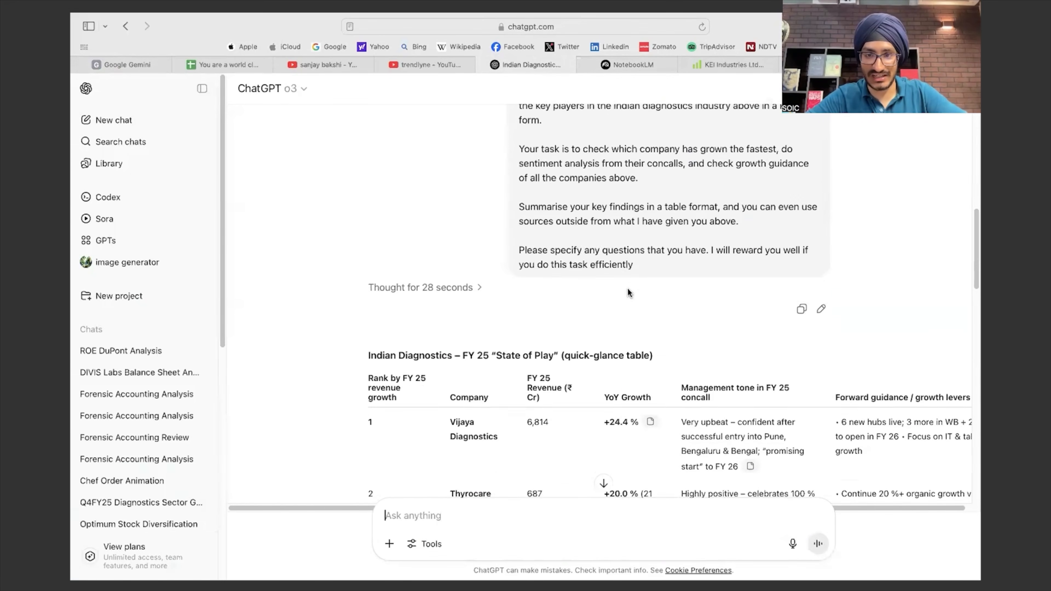
scroll(676, 354, right, 5)
scroll(675, 354, left, 2)
scroll(676, 354, down, 2)
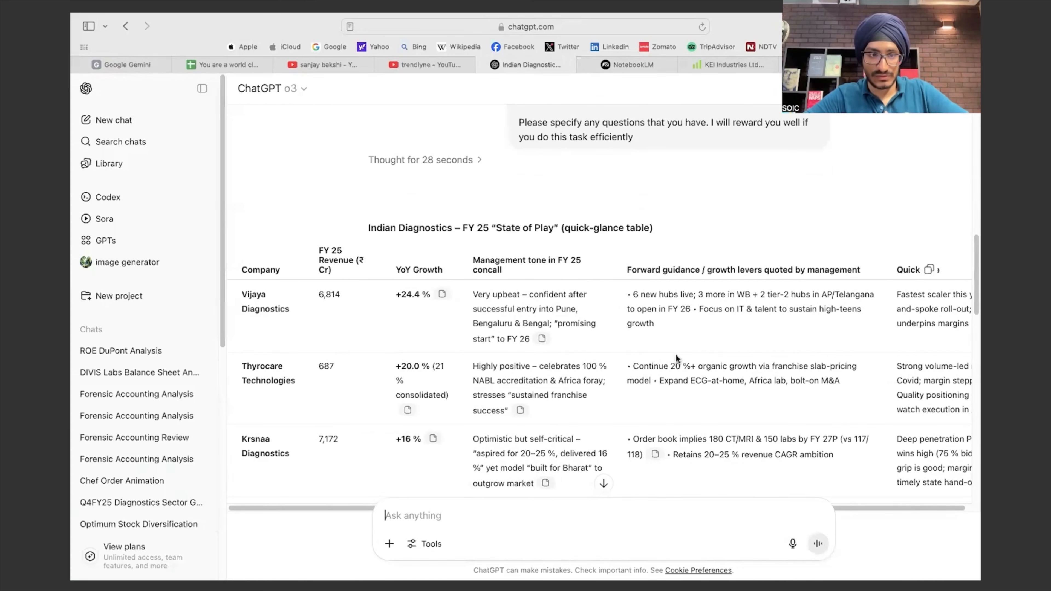
scroll(570, 356, down, 2)
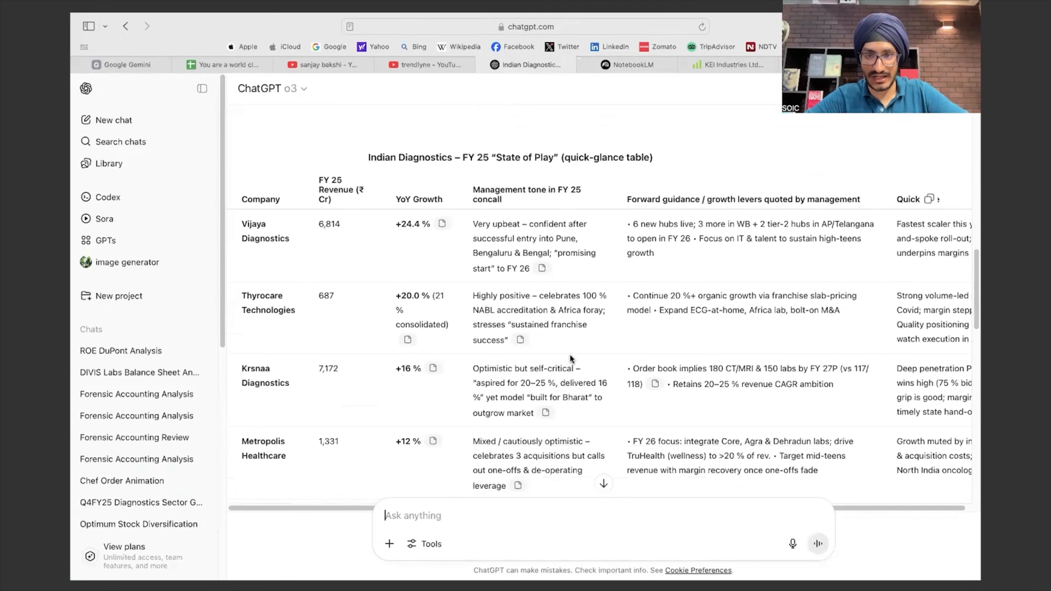
scroll(570, 359, down, 5)
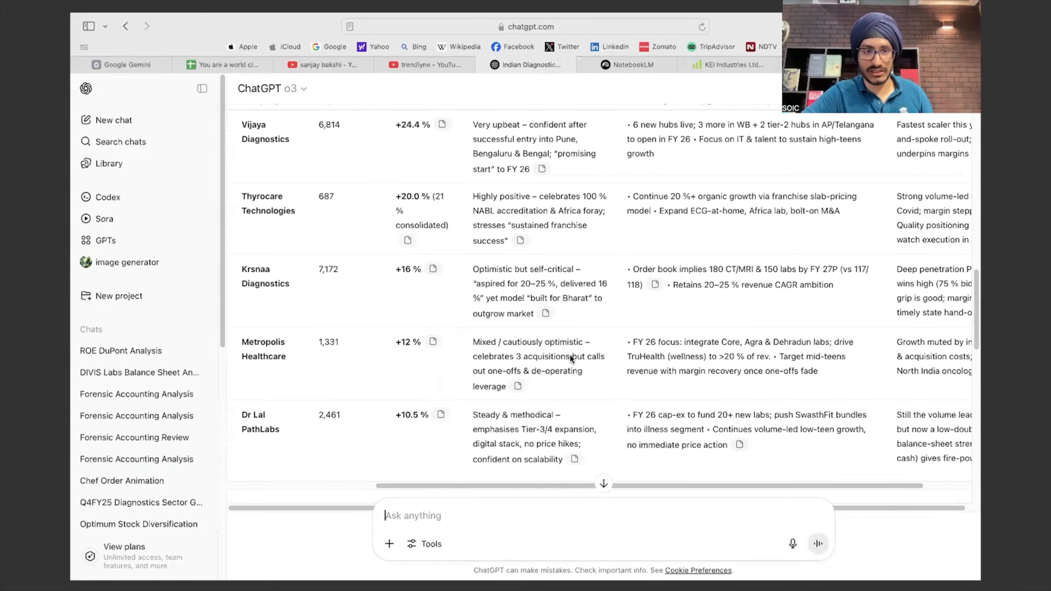
scroll(570, 354, down, 5)
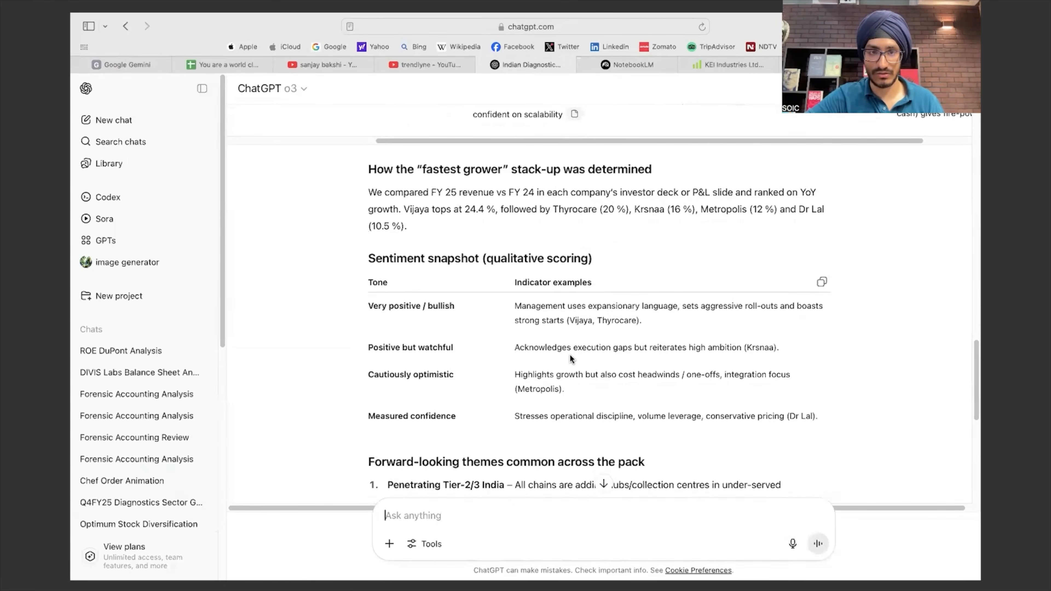
scroll(543, 339, down, 6)
scroll(543, 341, down, 2)
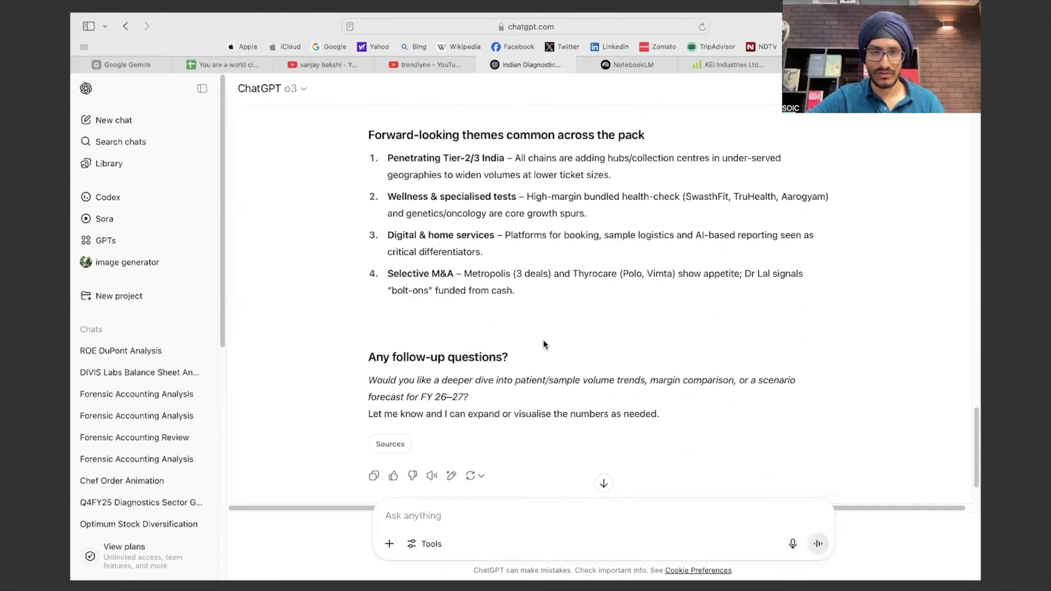
Examine the sentiment snapshot table's indicator examples for each management tone and the companies assigned to them.
scroll(542, 340, up, 6)
drag(510, 248, 708, 261)
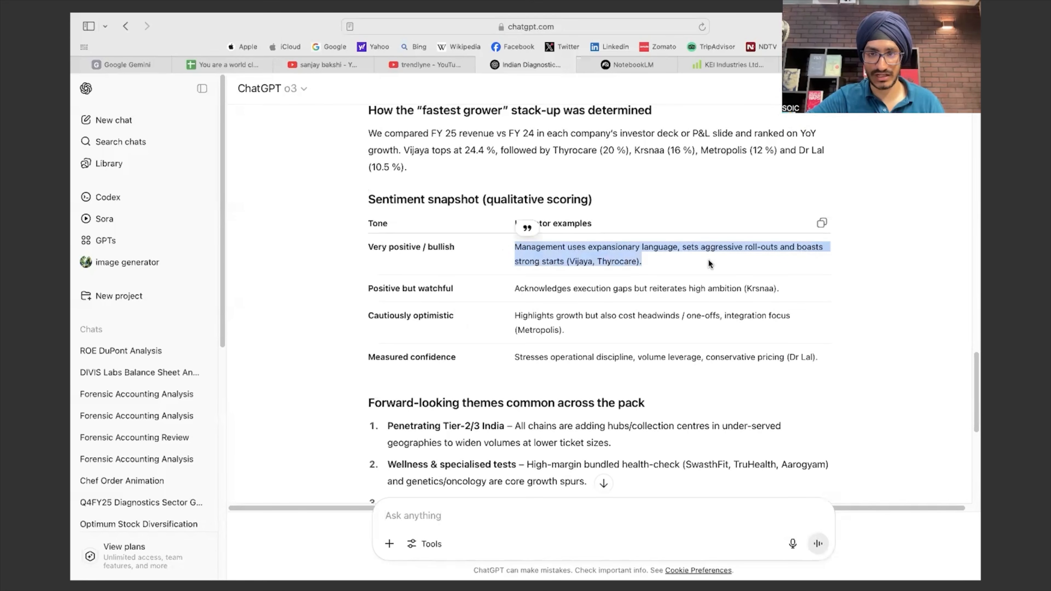
click(738, 261)
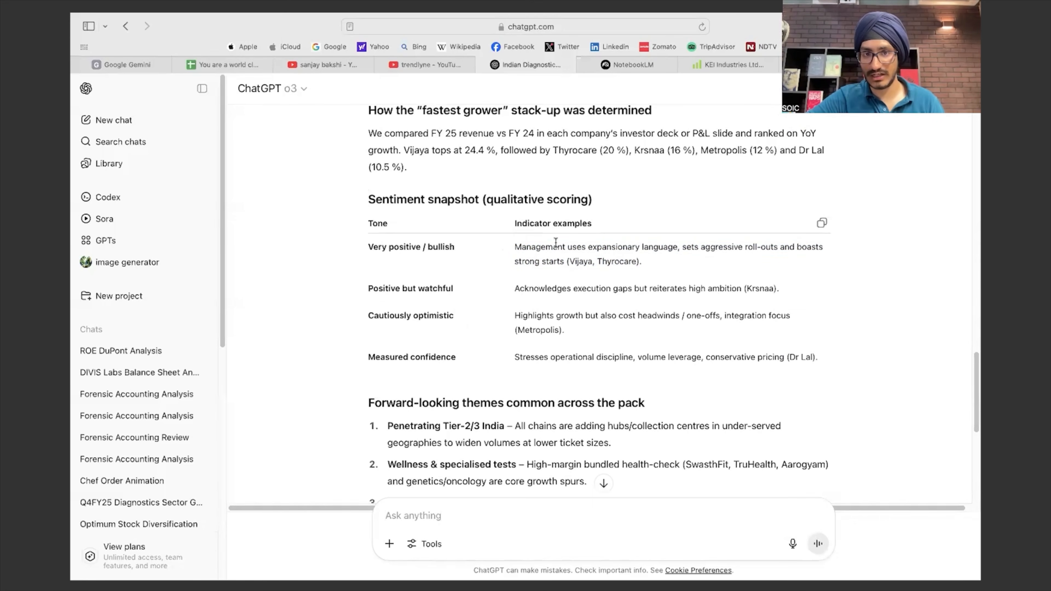
drag(569, 261, 642, 261)
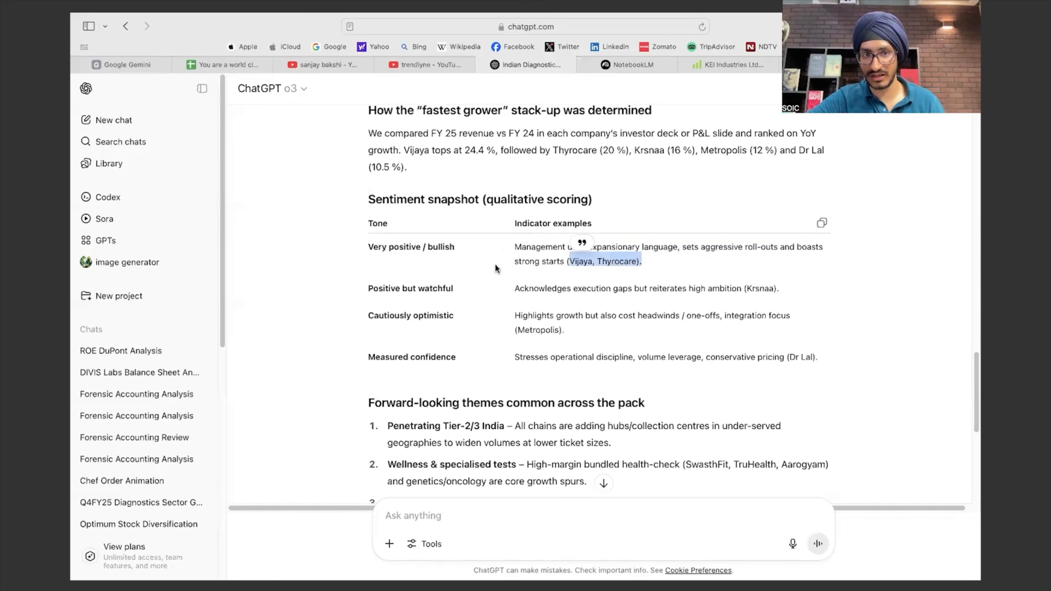
click(496, 268)
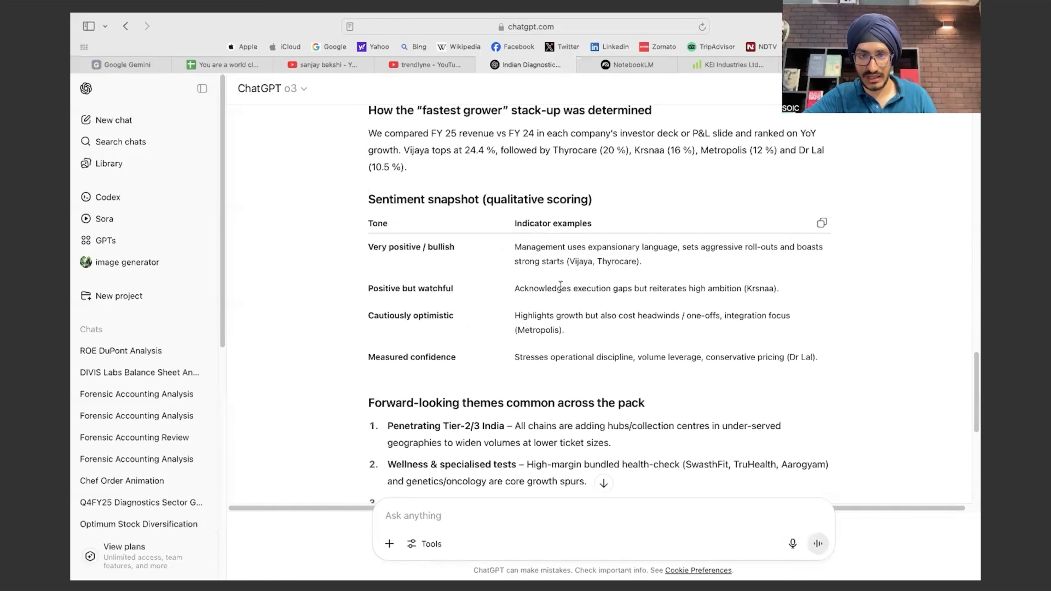
drag(526, 288, 625, 299)
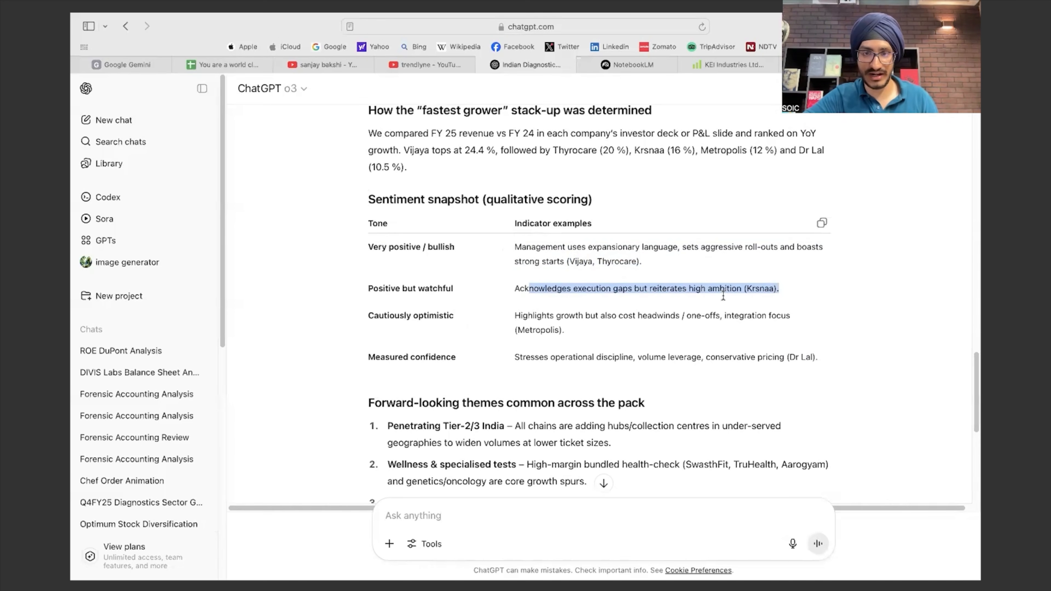
click(536, 328)
drag(554, 330, 526, 314)
click(506, 356)
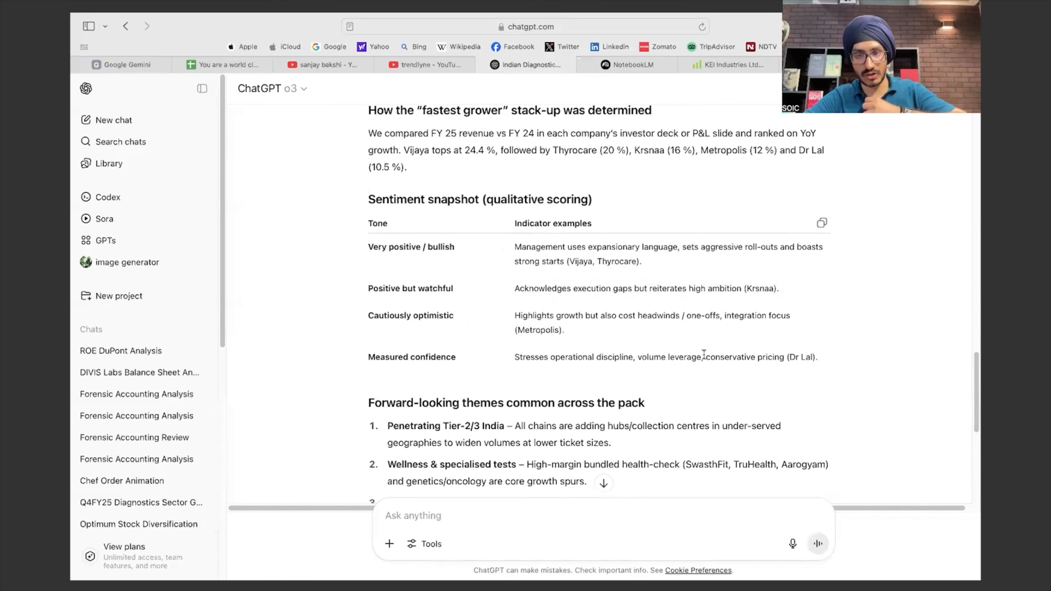
Compare the companies' FY 25 revenue and YoY growth in the quick-glance table, from Vijaya Diagnostics to Dr Lal PathLabs.
scroll(704, 356, up, 1)
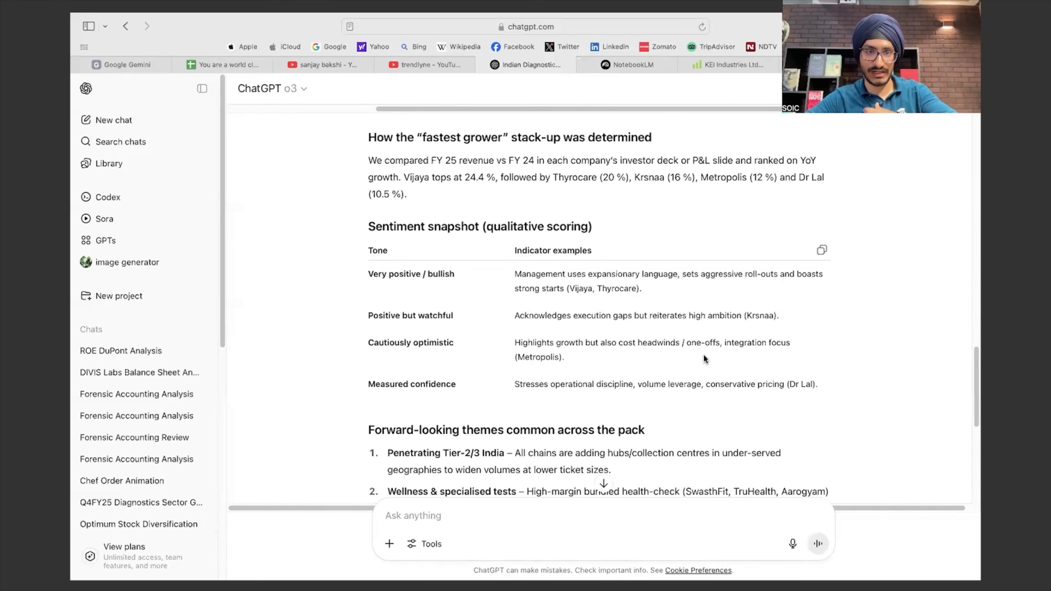
scroll(703, 354, up, 10)
scroll(464, 293, down, 1)
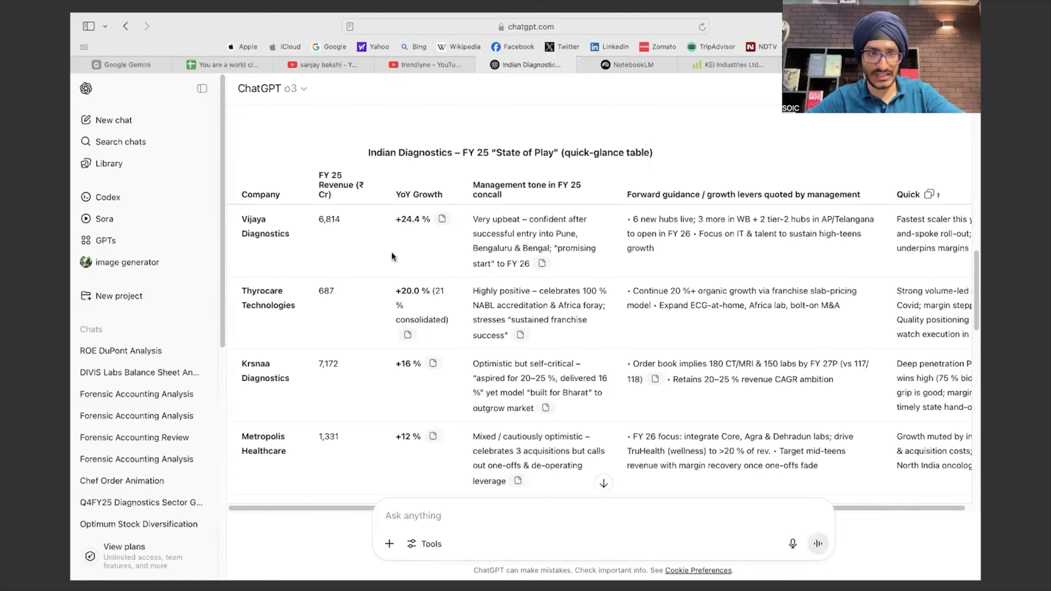
drag(315, 220, 429, 228)
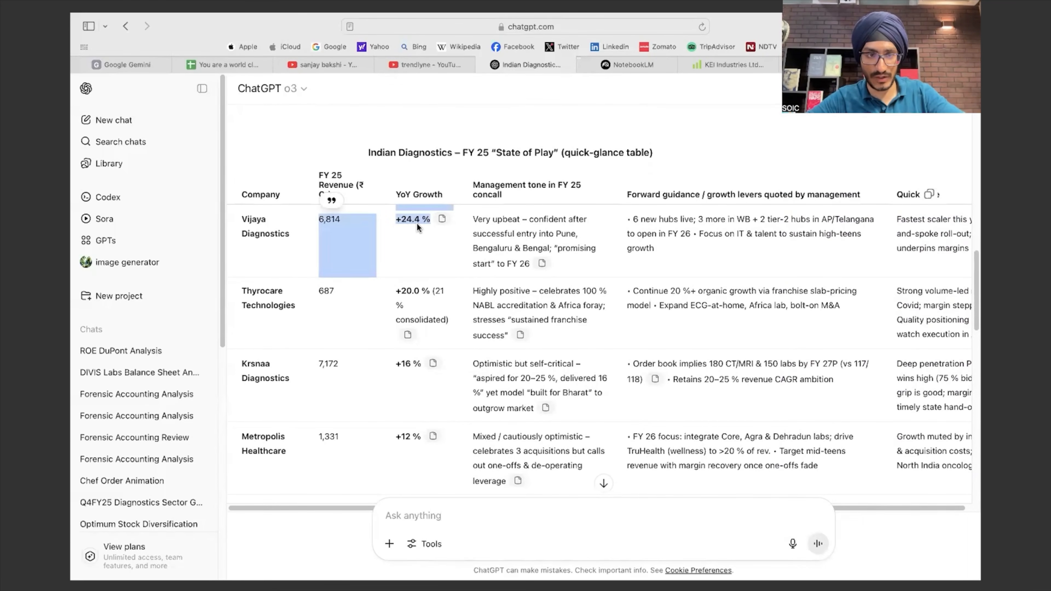
click(417, 235)
scroll(410, 295, down, 5)
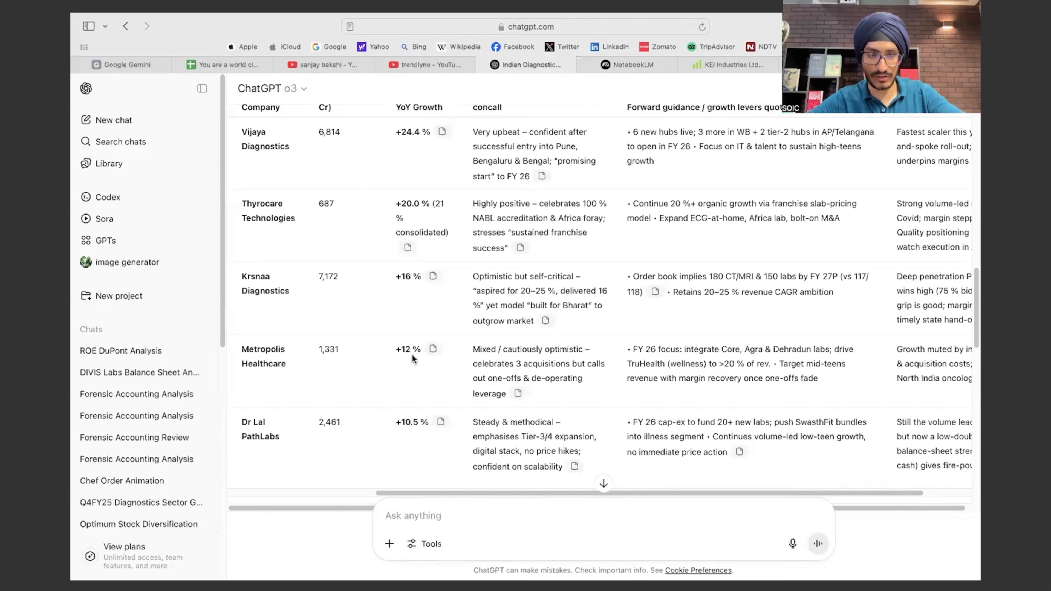
drag(416, 424, 395, 424)
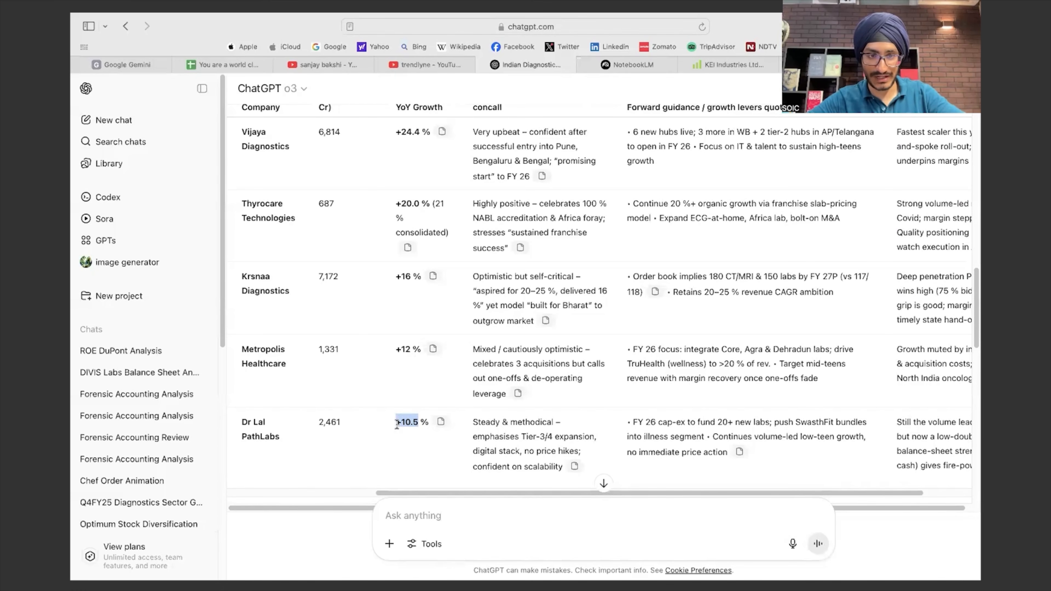
click(575, 276)
Read the management tone in the FY 25 concall for each of the five companies in the quick-glance table.
scroll(575, 276, up, 3)
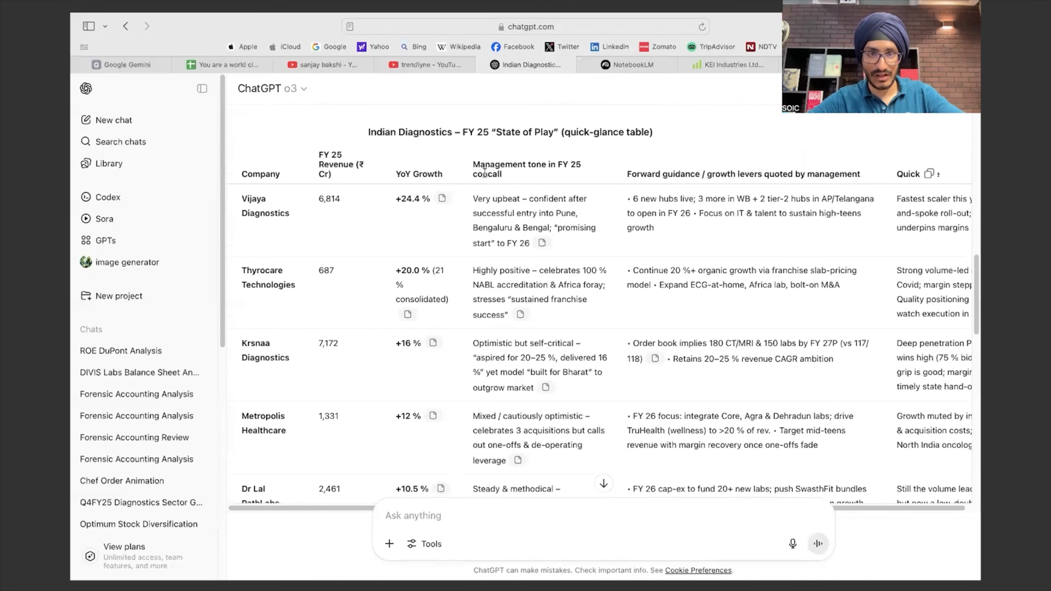
drag(474, 163, 570, 212)
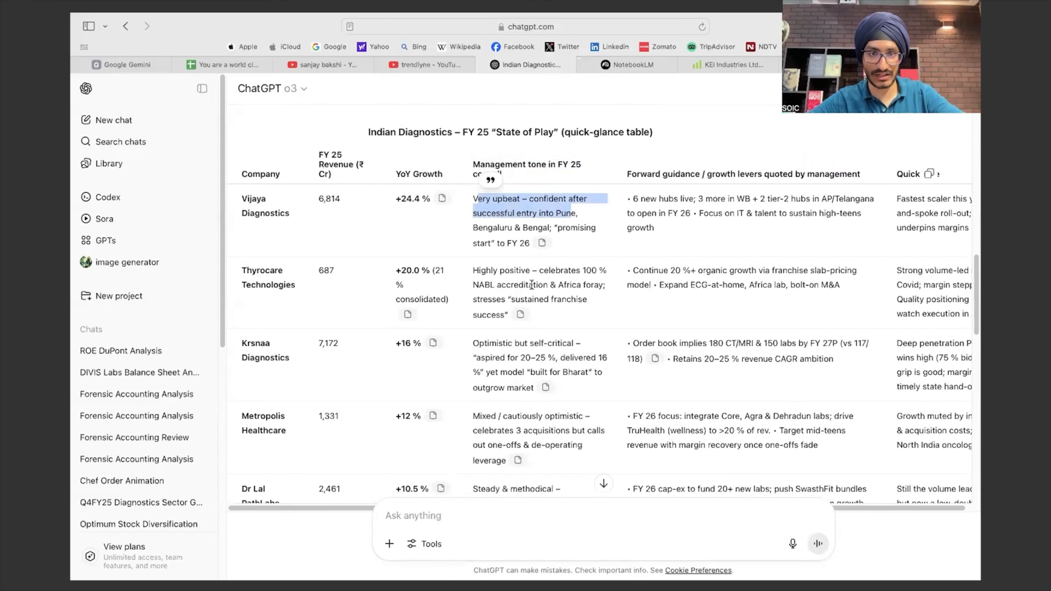
scroll(509, 240, down, 3)
drag(474, 197, 502, 236)
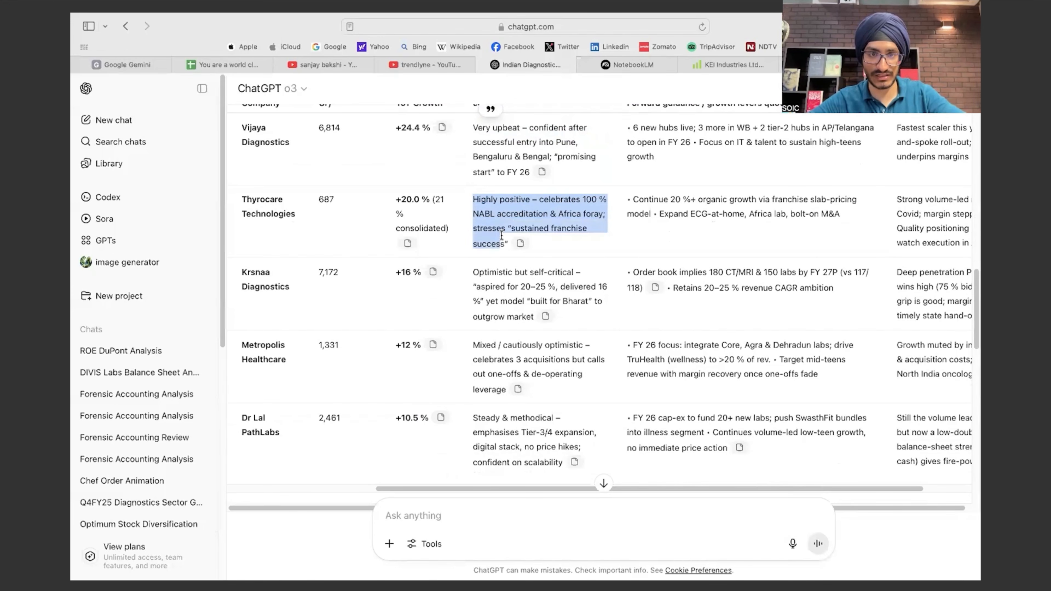
drag(472, 275, 533, 295)
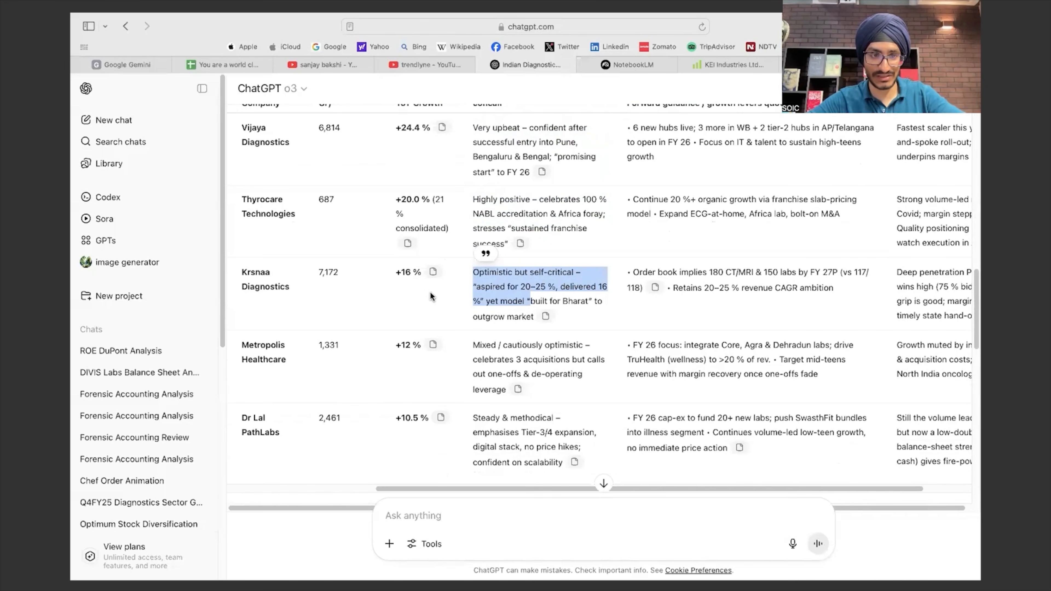
drag(475, 340, 509, 355)
drag(479, 414, 517, 447)
scroll(554, 416, down, 2)
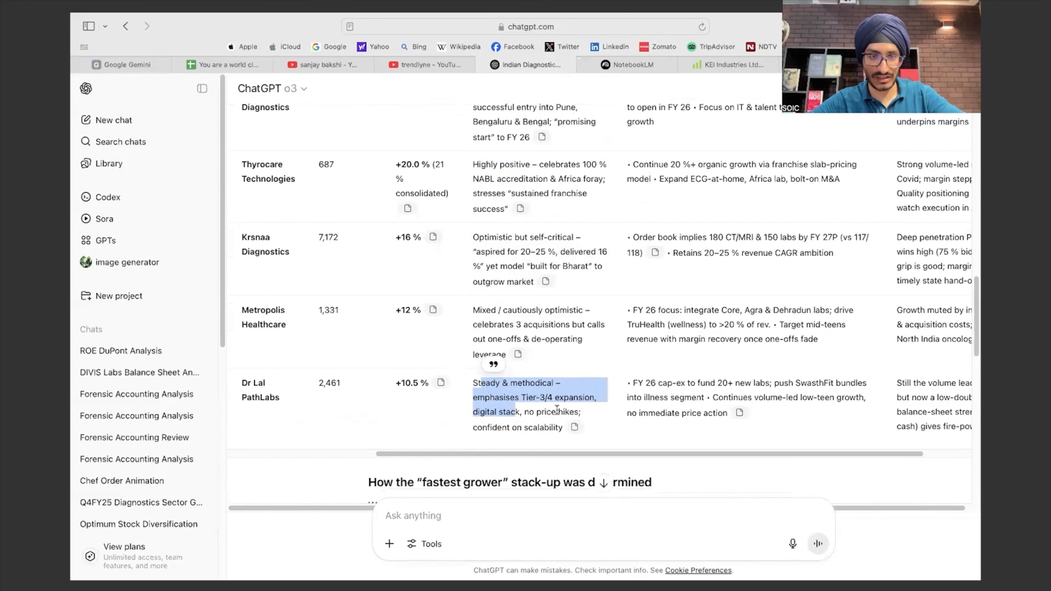
Read the forward guidance and growth levers listed for Vijaya Diagnostics and Thyrocare Technologies.
scroll(722, 361, up, 5)
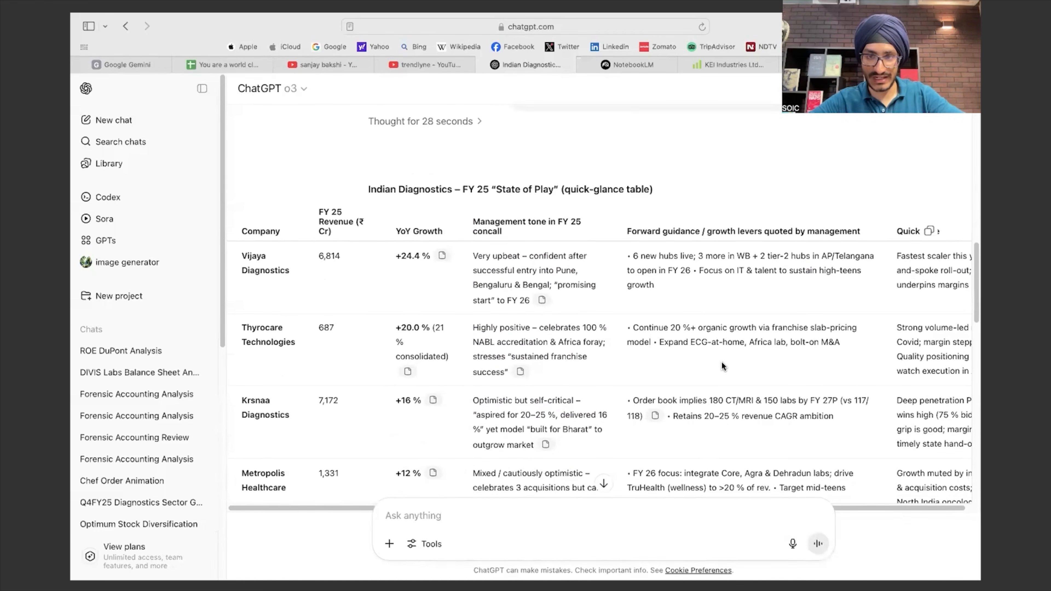
scroll(691, 286, down, 2)
drag(631, 225, 655, 254)
scroll(709, 269, right, 3)
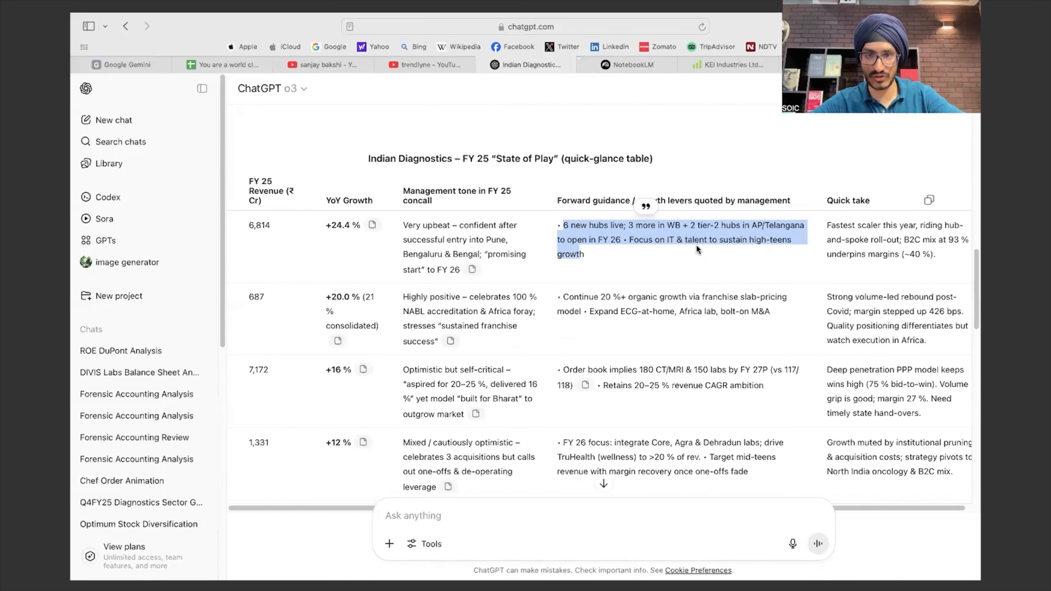
scroll(694, 279, down, 3)
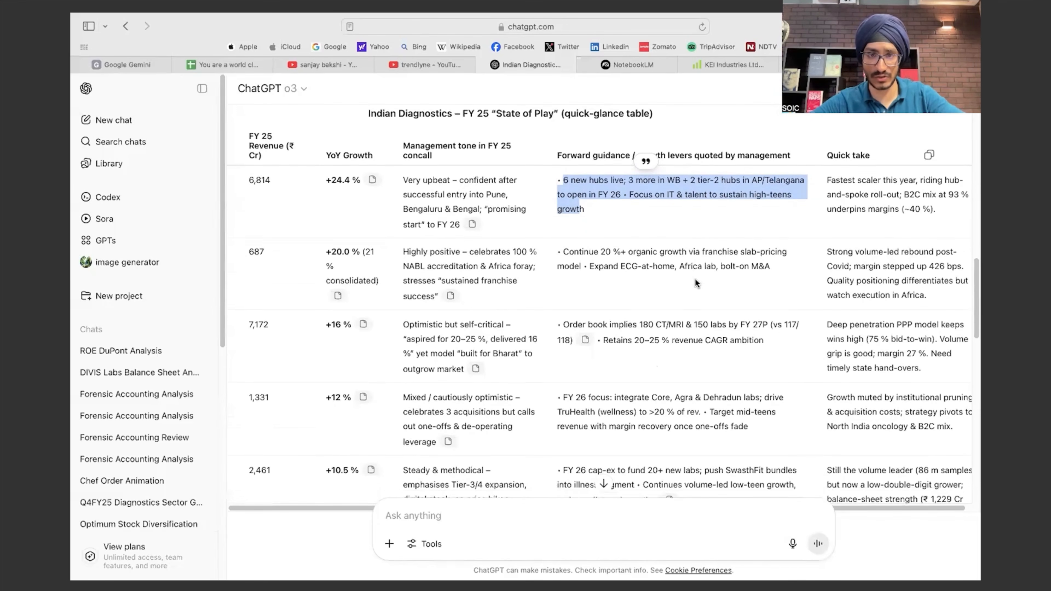
scroll(622, 293, left, 4)
scroll(622, 293, right, 4)
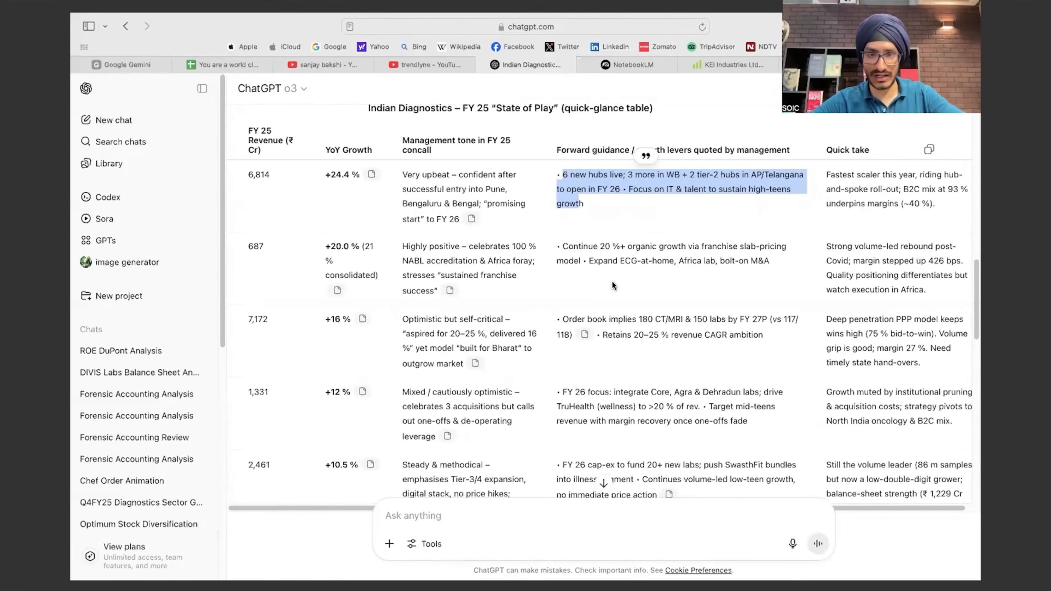
drag(557, 246, 675, 273)
Check the forward guidance for Krsnaa Diagnostics, focusing on its revenue CAGR ambition.
scroll(701, 290, down, 3)
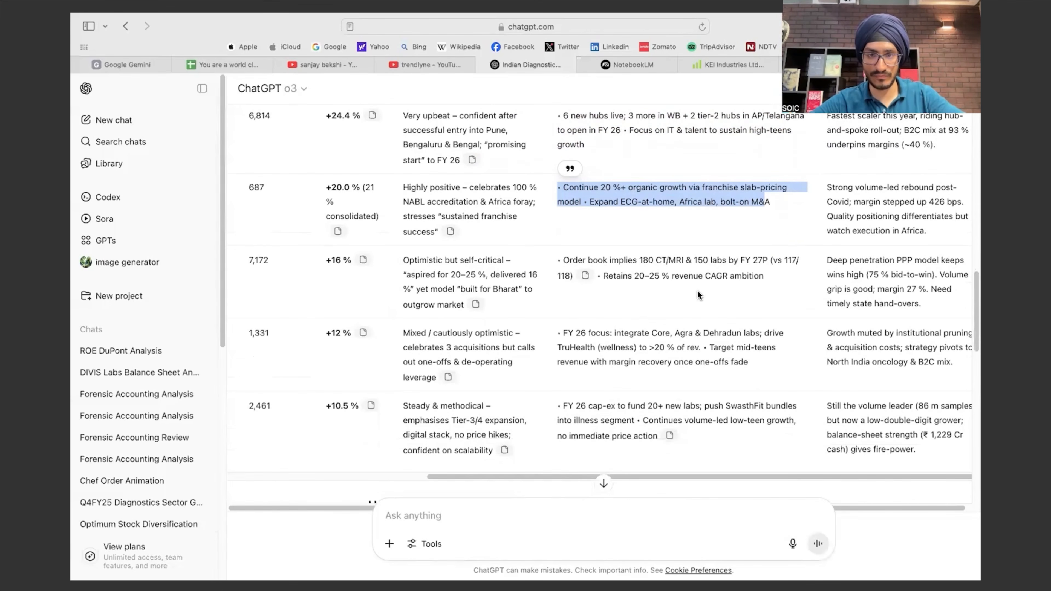
scroll(590, 345, left, 4)
scroll(591, 345, right, 6)
scroll(620, 310, left, 3)
drag(628, 276, 764, 276)
click(704, 325)
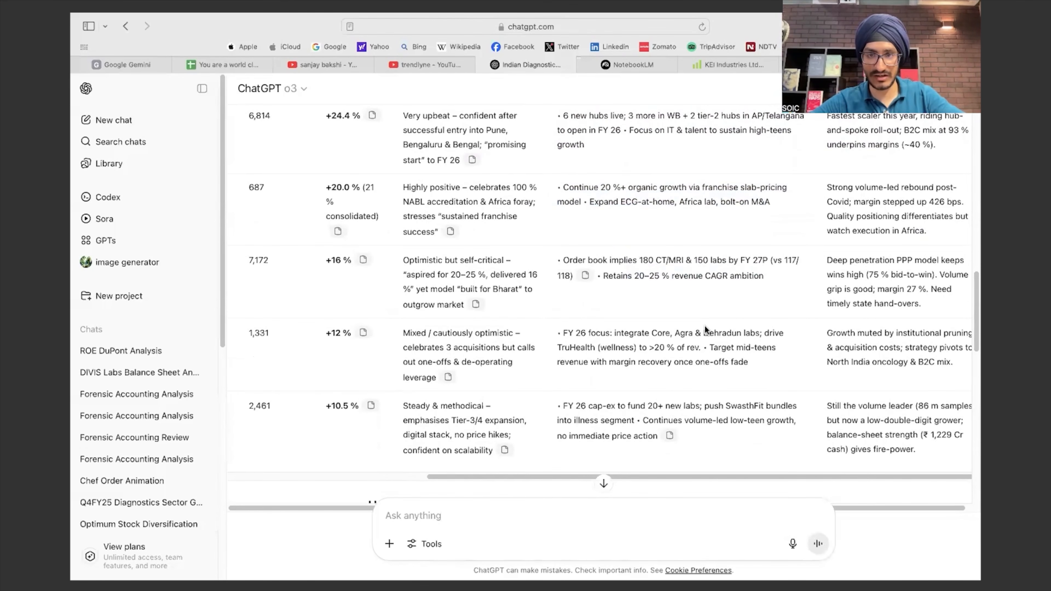
Read the forward guidance and growth levers listed for Metropolis Healthcare and Dr Lal PathLabs.
scroll(705, 325, down, 1)
scroll(705, 325, left, 3)
scroll(705, 325, right, 5)
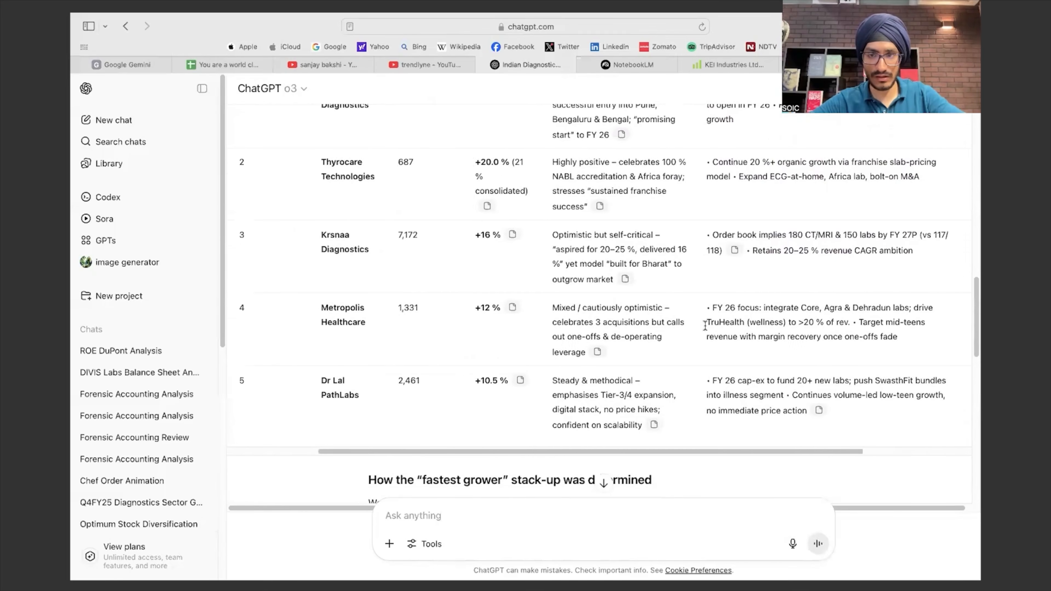
drag(557, 304, 739, 337)
scroll(741, 373, down, 3)
scroll(694, 320, left, 5)
scroll(694, 320, right, 5)
drag(574, 305, 743, 322)
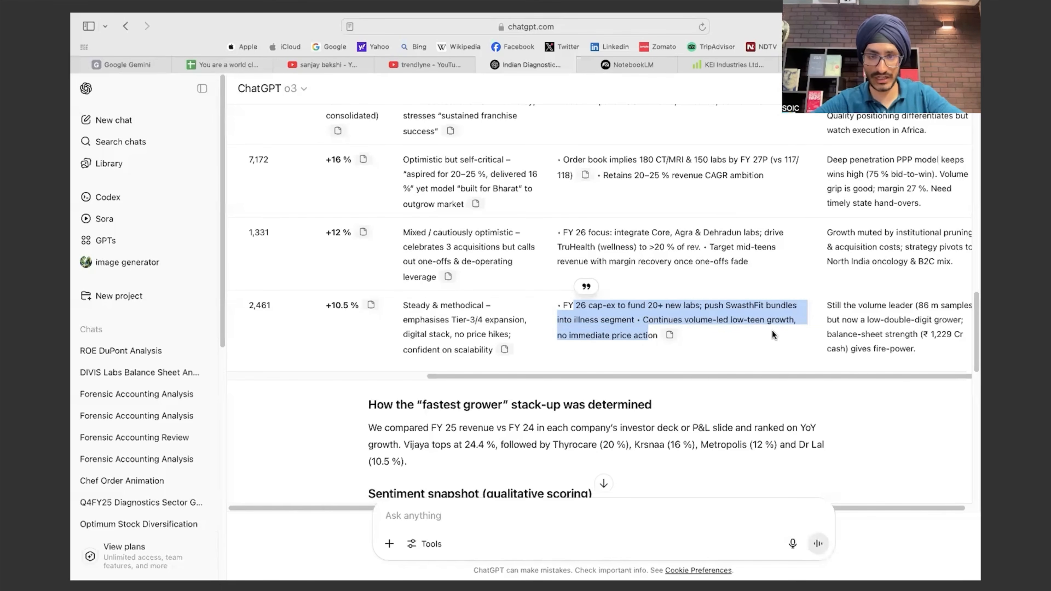
Read the quick-take comments in the quick-glance table, focusing on the second-ranked row and identifying its company.
scroll(752, 331, up, 1)
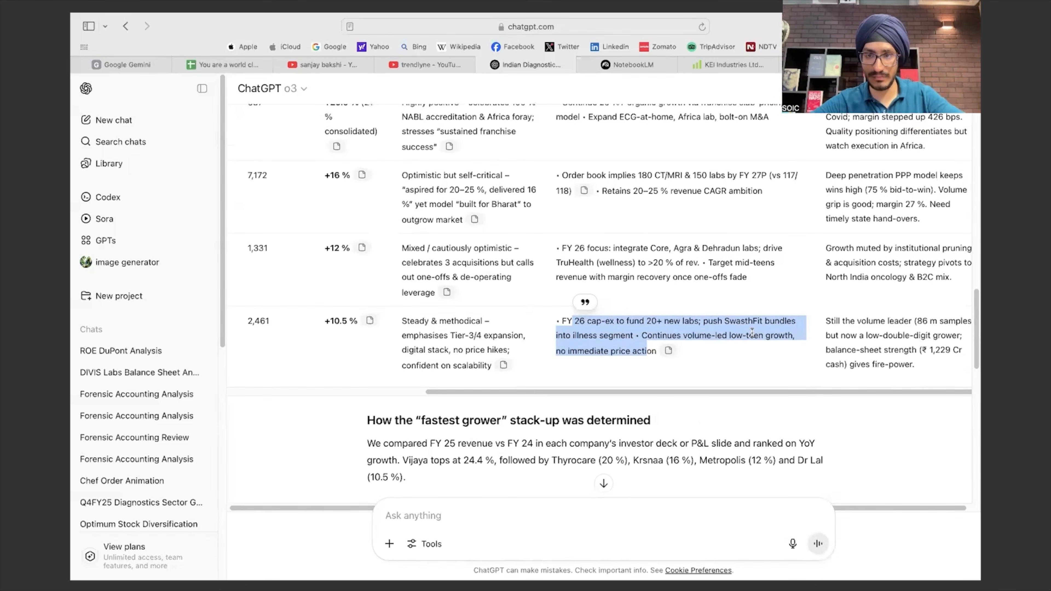
scroll(833, 299, up, 6)
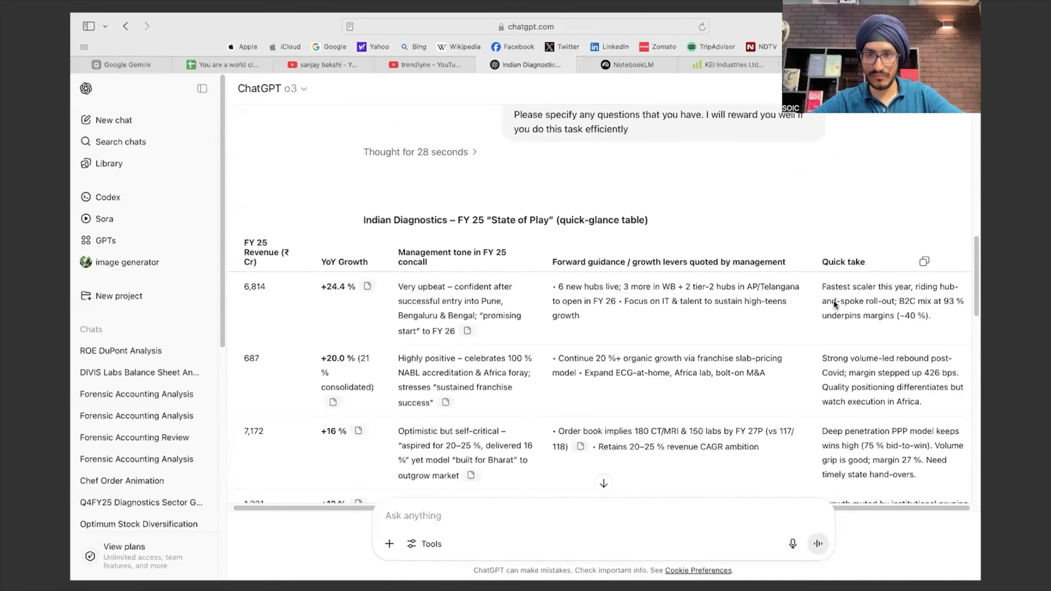
scroll(833, 299, down, 1)
scroll(831, 287, down, 3)
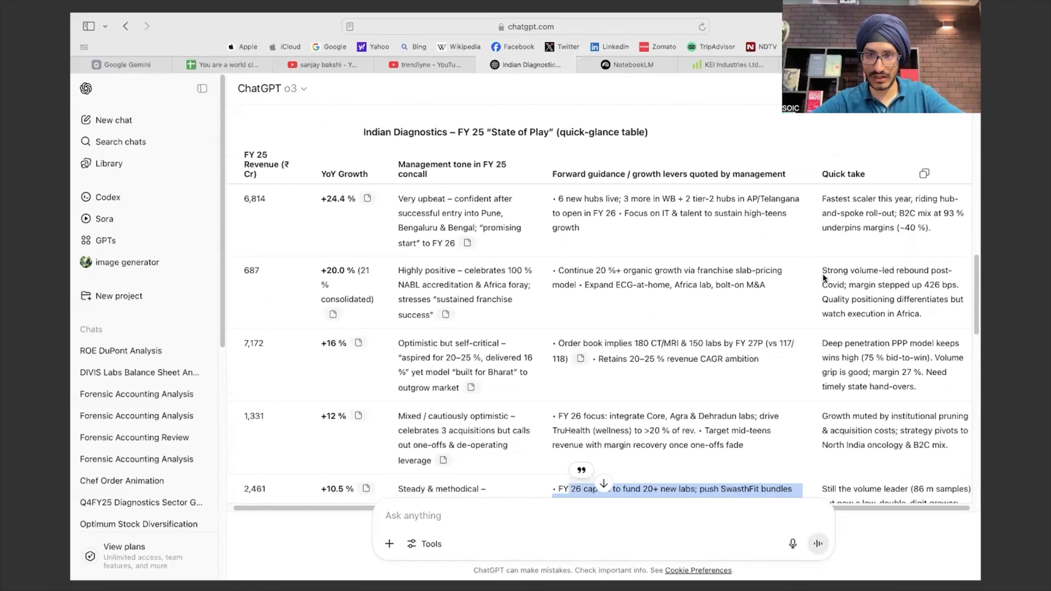
drag(819, 270, 853, 283)
drag(886, 304, 917, 308)
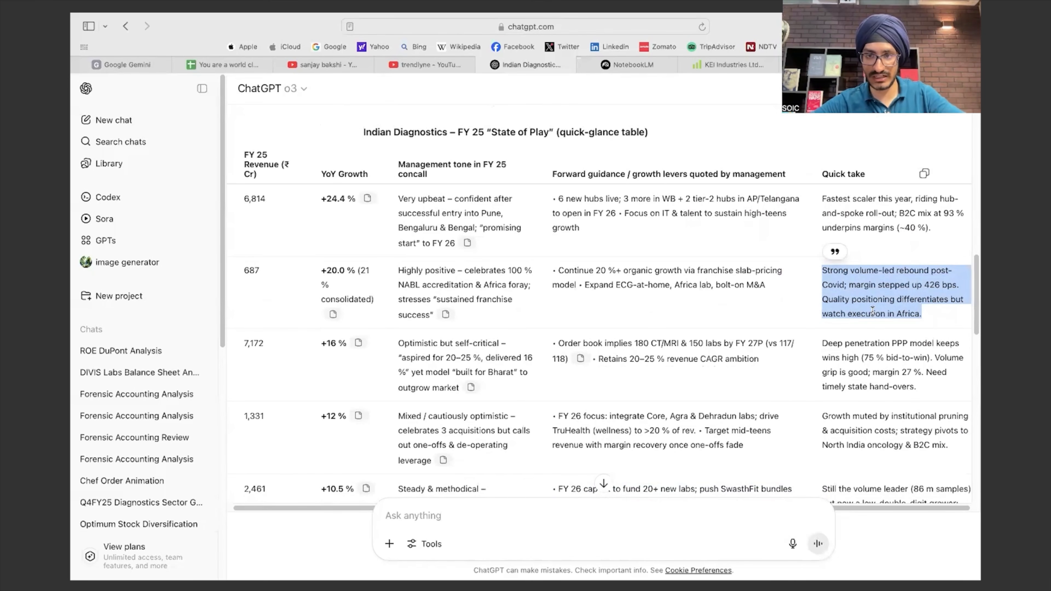
scroll(663, 299, left, 10)
drag(446, 270, 489, 283)
scroll(557, 303, right, 7)
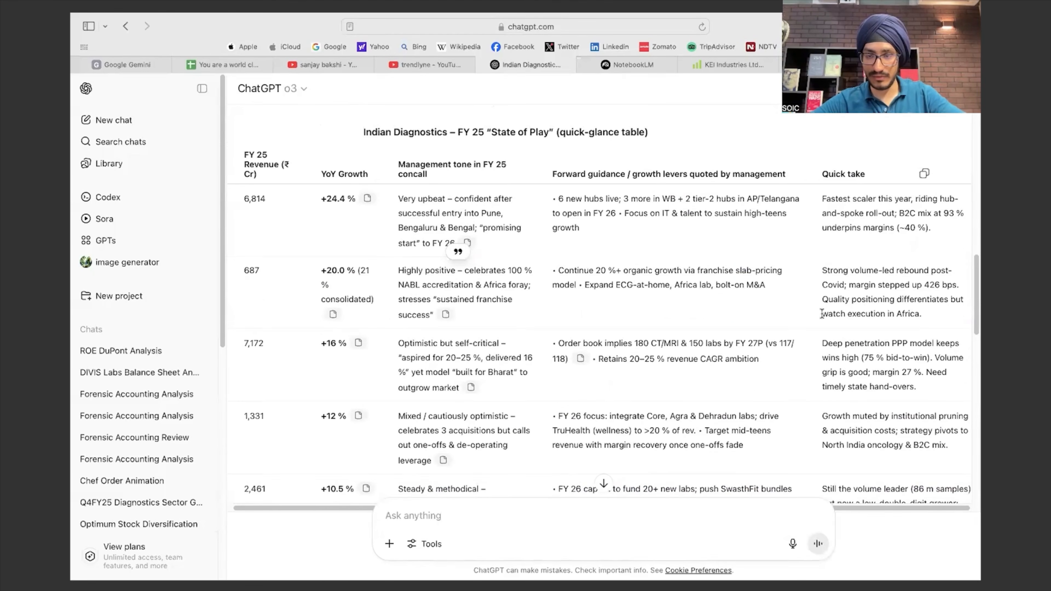
Compare Thyrocare Technologies' YoY growth with its forward guidance on organic growth.
scroll(822, 313, down, 2)
scroll(831, 439, down, 3)
scroll(692, 272, up, 6)
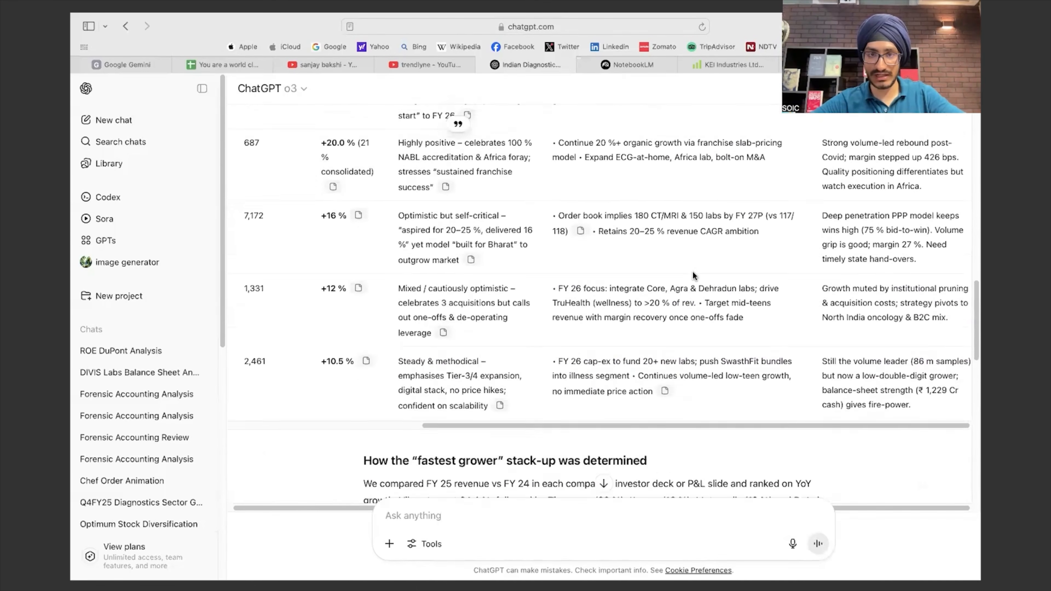
scroll(692, 272, down, 2)
scroll(583, 308, left, 5)
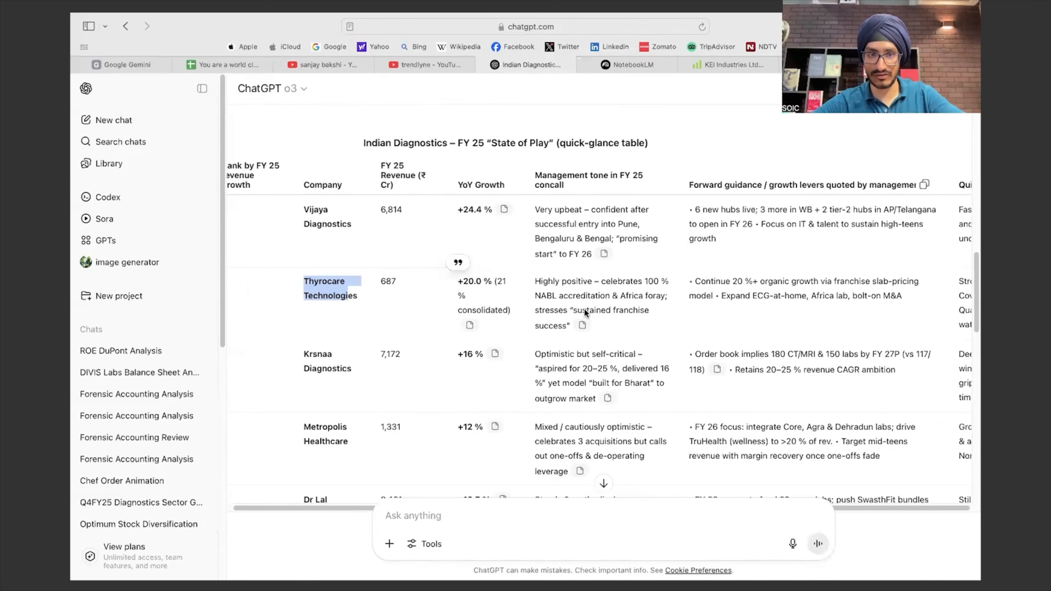
click(557, 294)
drag(469, 281, 520, 281)
drag(700, 282, 782, 282)
click(658, 297)
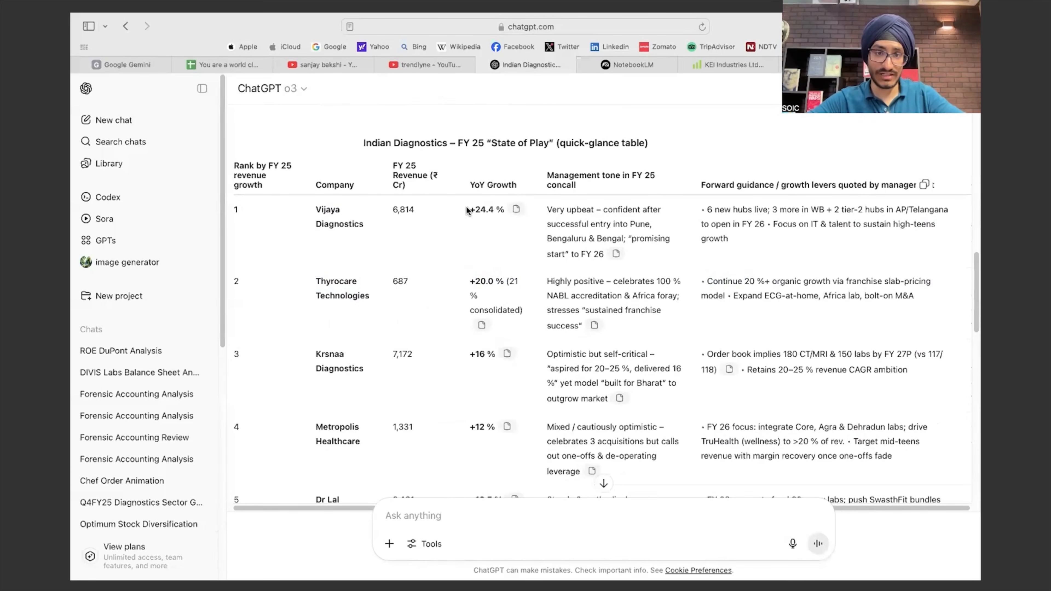
Check Krsnaa Diagnostics' revenue CAGR ambition against its concall tone in the quick-glance table.
scroll(531, 339, down, 3)
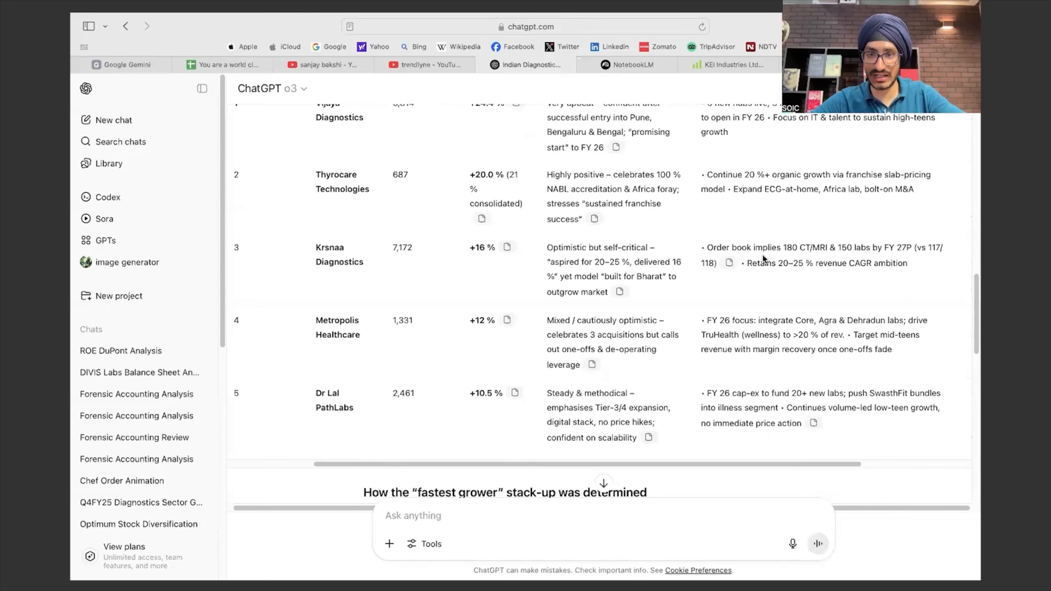
drag(742, 259, 908, 264)
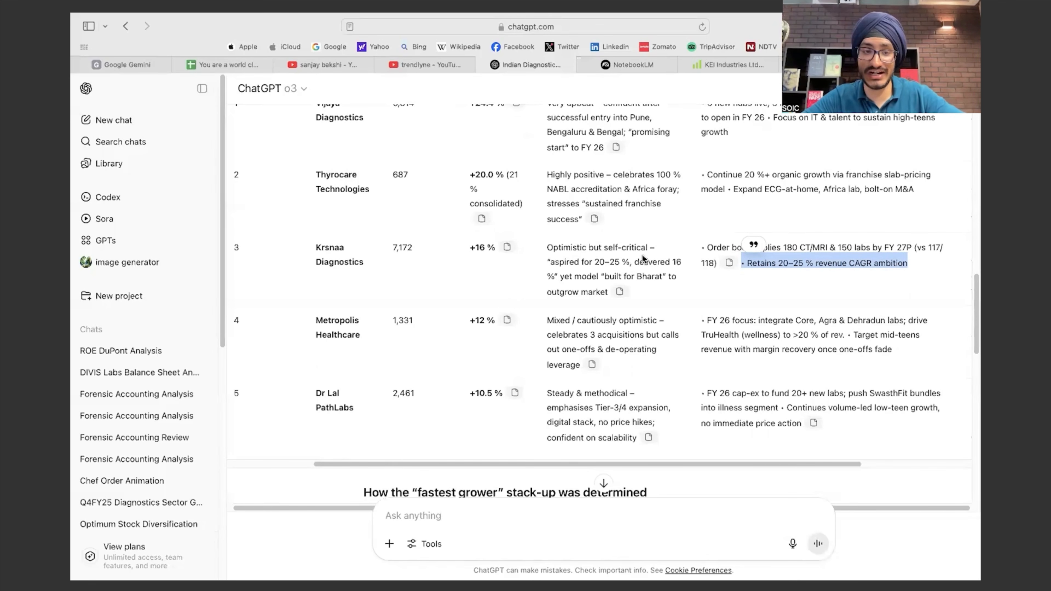
scroll(562, 316, right, 2)
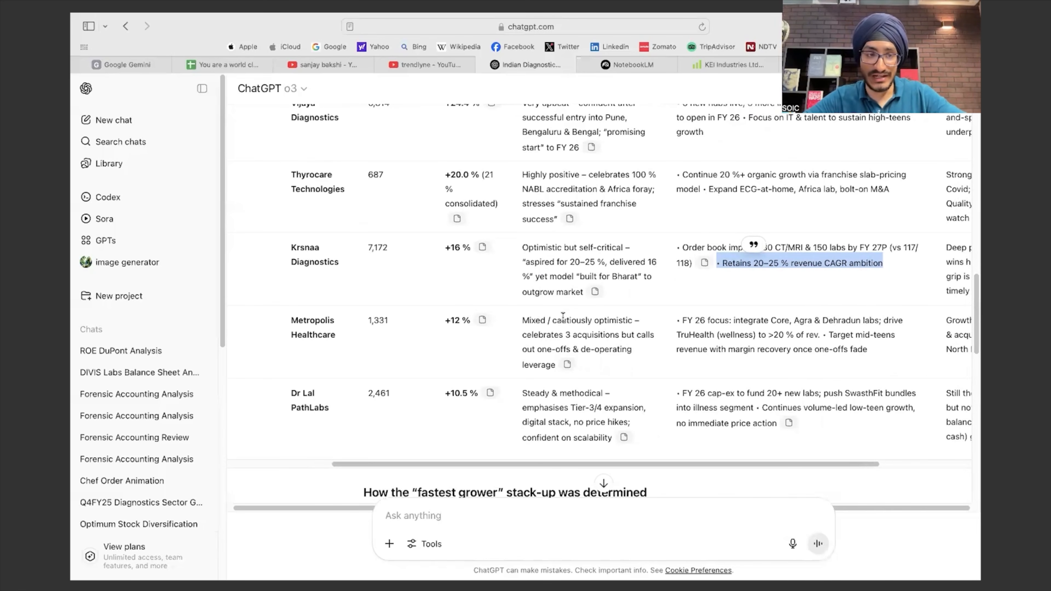
Open the Q4FY25 Diagnostics Sector chat and read its prompt, focusing on the growth guidance table and sentiment analysis request.
scroll(180, 393, down, 5)
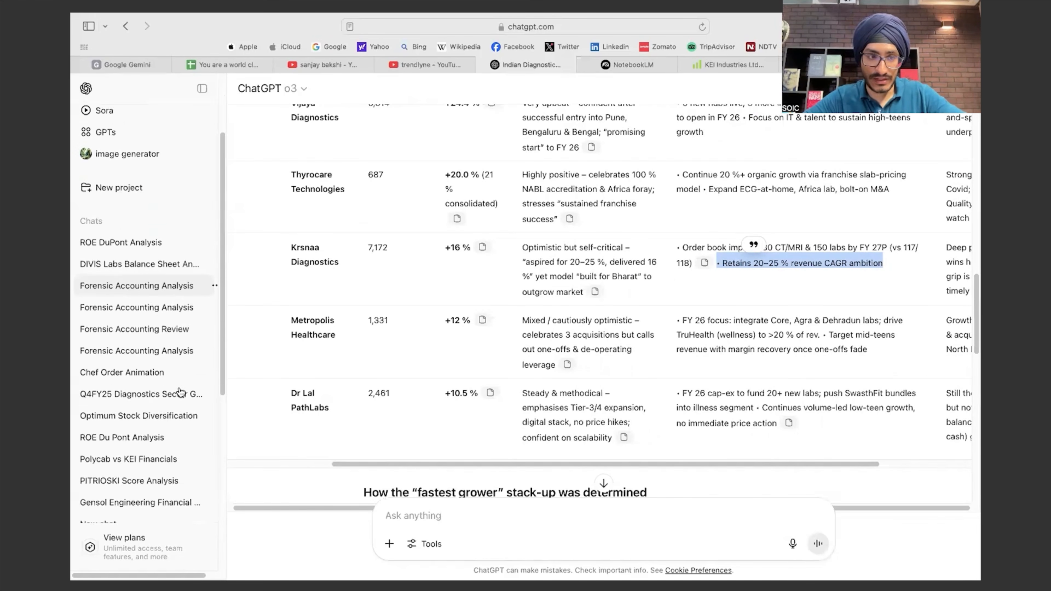
scroll(180, 393, down, 2)
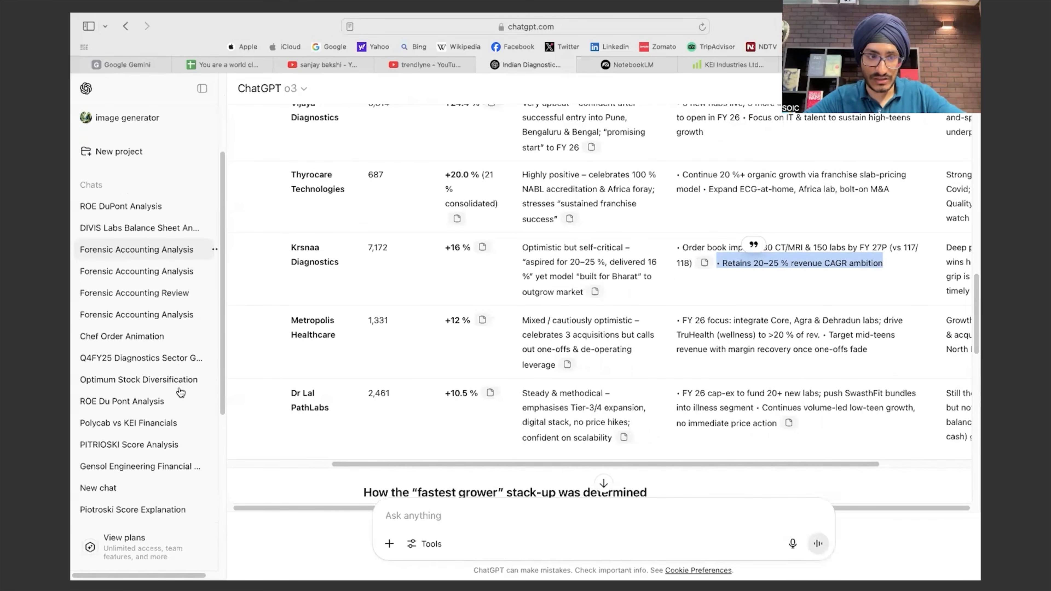
click(155, 358)
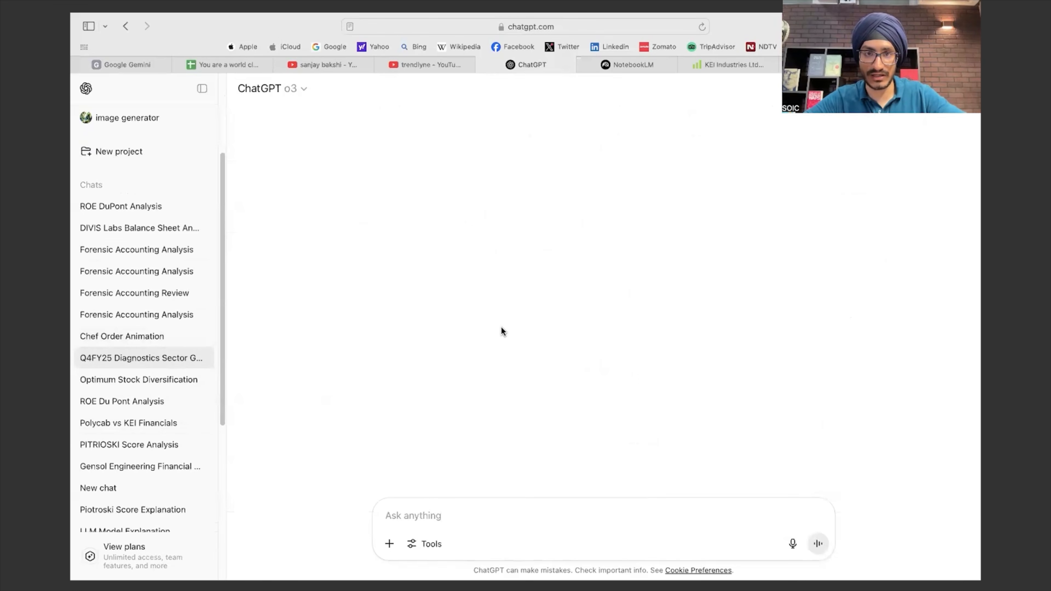
scroll(585, 270, up, 15)
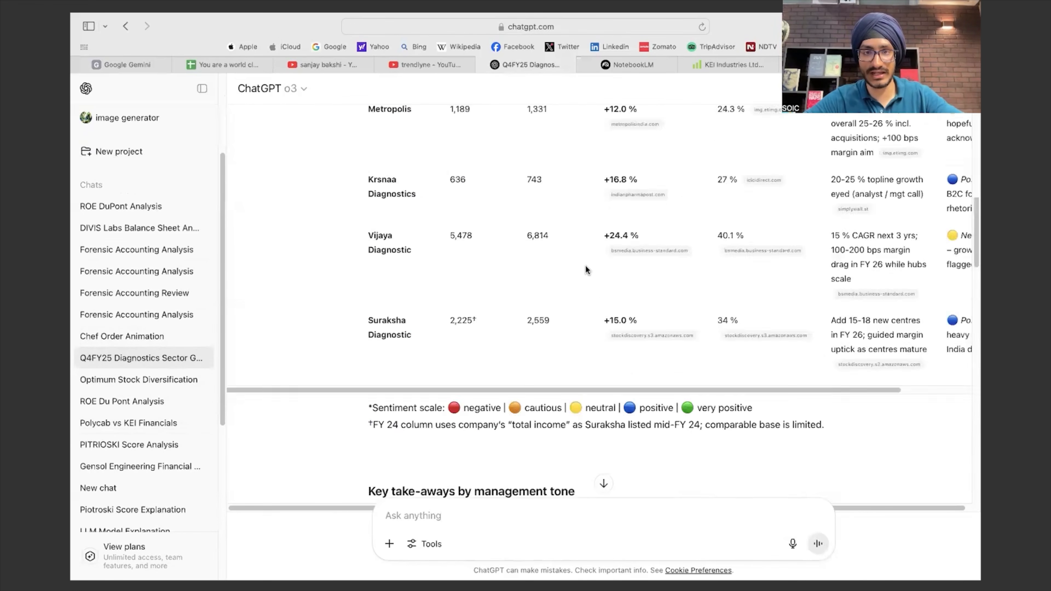
drag(671, 290, 601, 142)
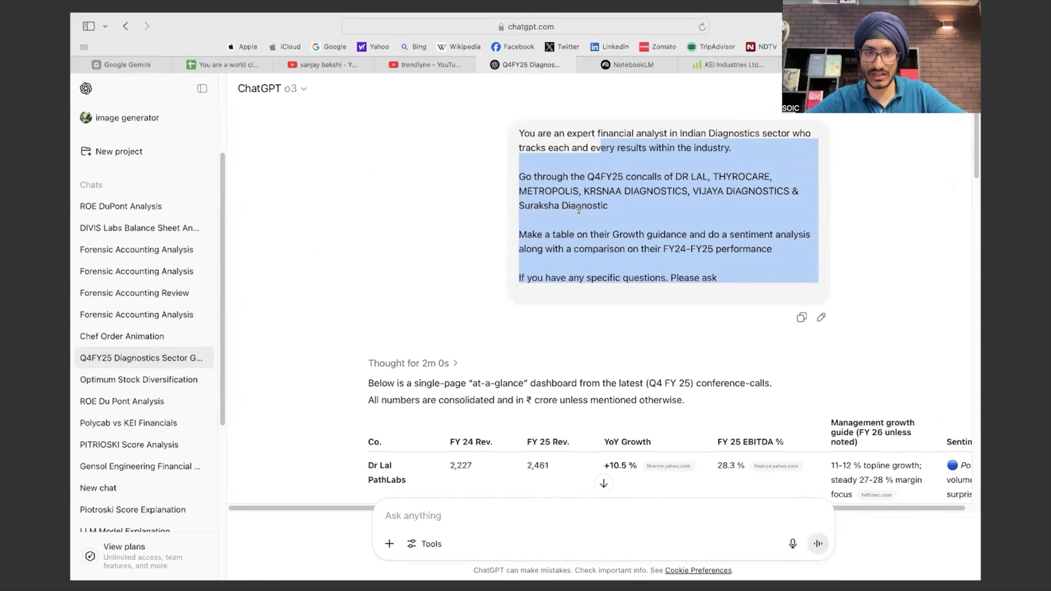
click(605, 231)
drag(519, 235, 724, 268)
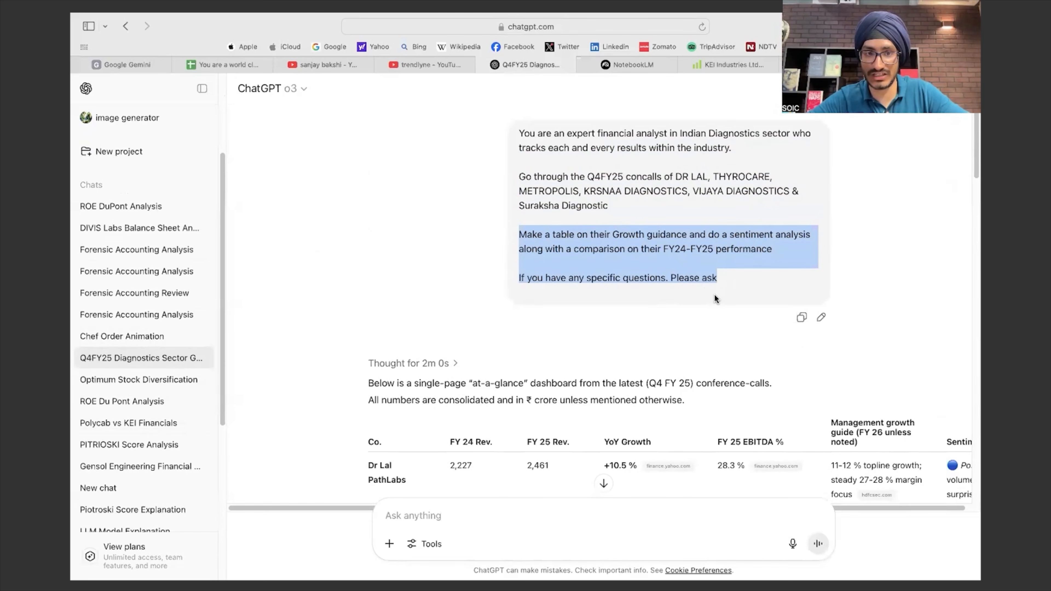
Review Dr Lal PathLabs' management growth guide in the at-a-glance dashboard and preview its cited hdfcsec.com source.
scroll(714, 297, down, 5)
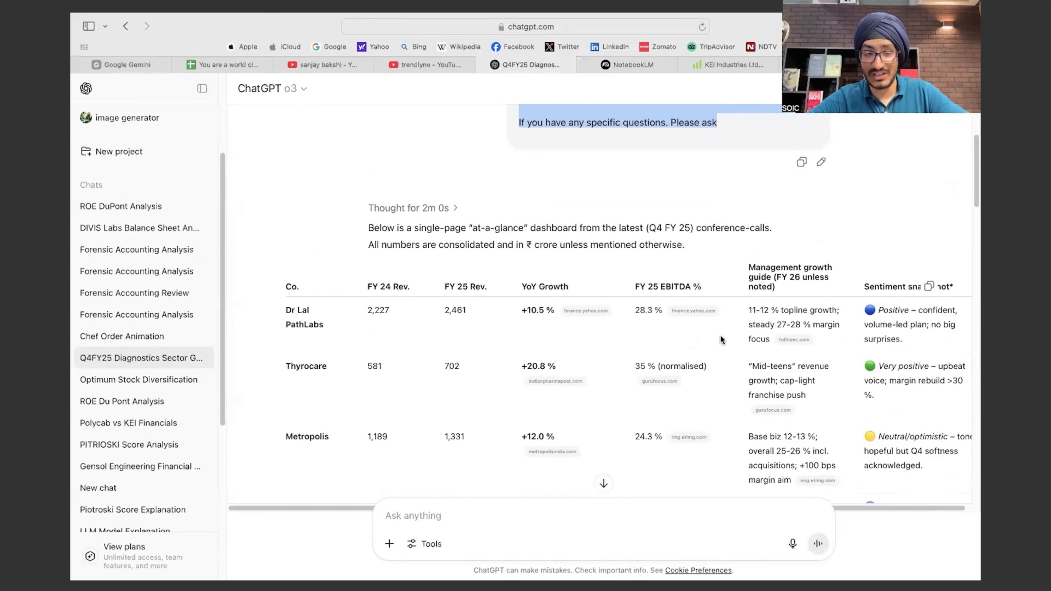
scroll(709, 341, down, 1)
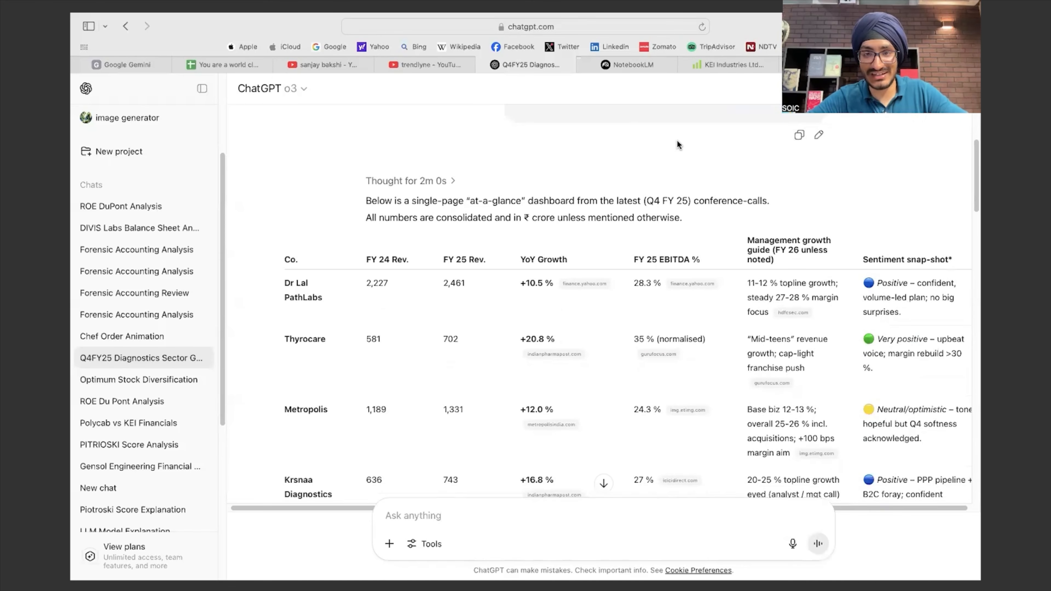
scroll(677, 141, down, 1)
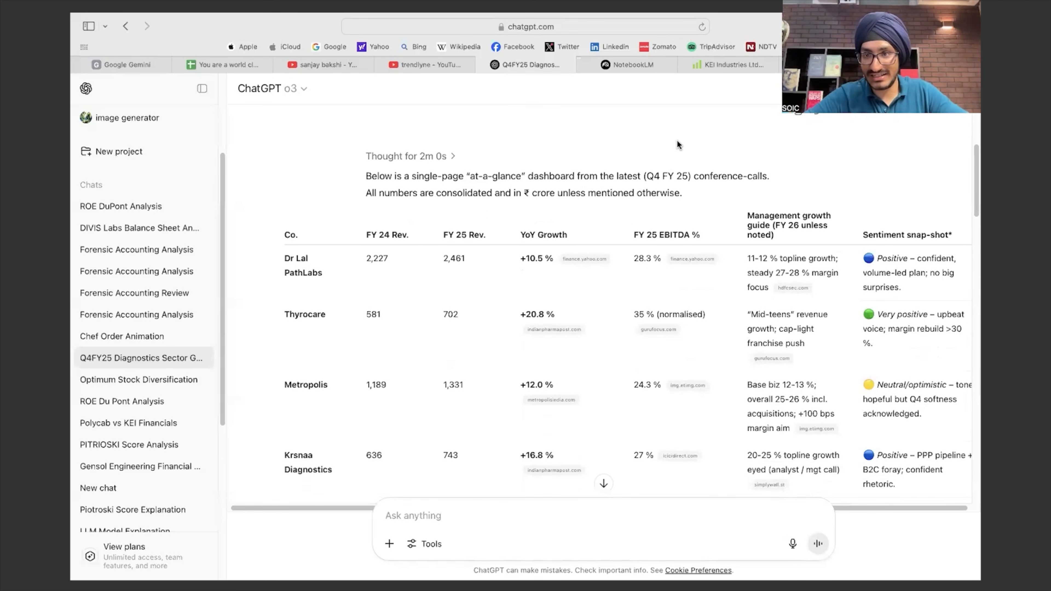
scroll(729, 263, down, 3)
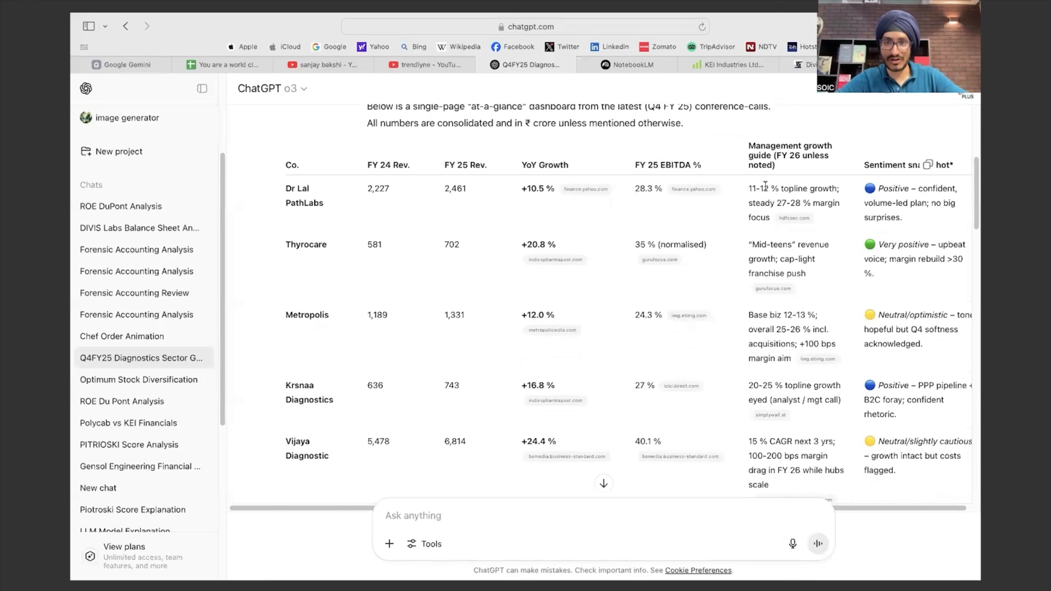
mouse_move(791, 222)
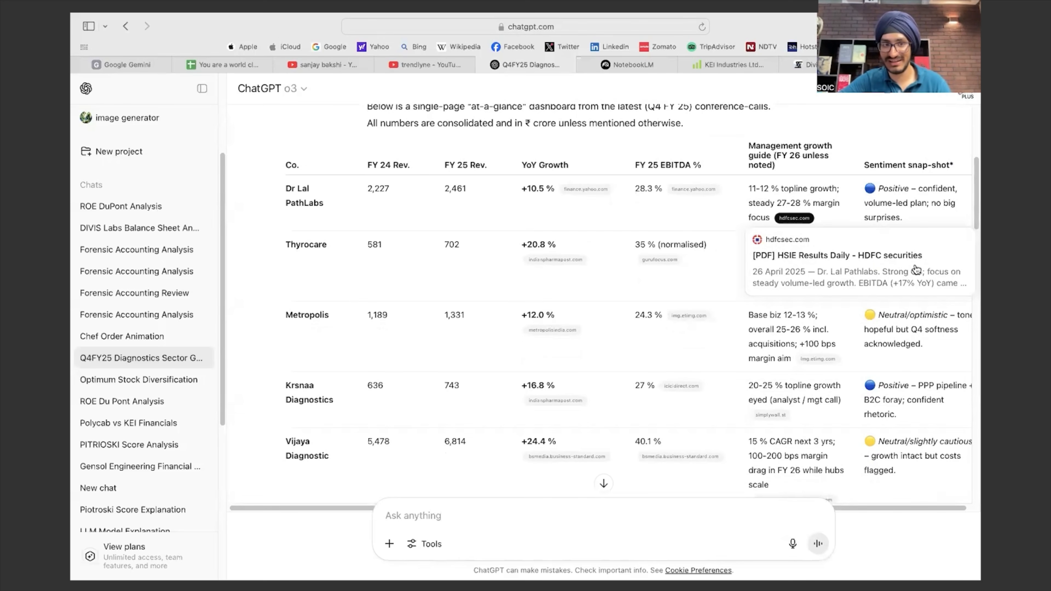
drag(753, 188, 803, 191)
click(818, 193)
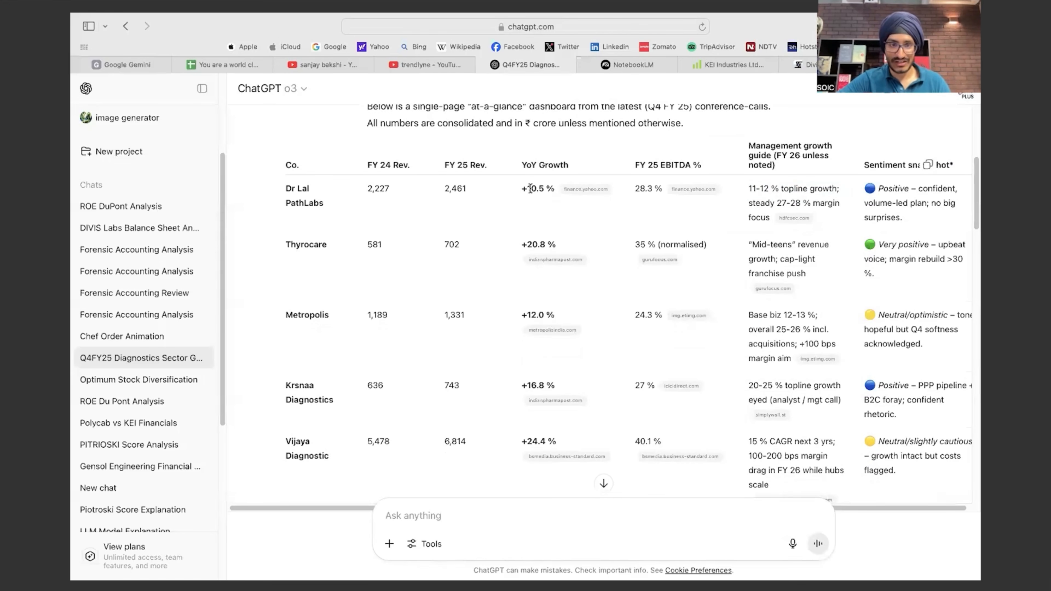
Check Thyrocare's revenue growth guidance, its gurufocus.com source and its sentiment snap-shot in the dashboard.
scroll(530, 188, down, 1)
drag(748, 226, 765, 226)
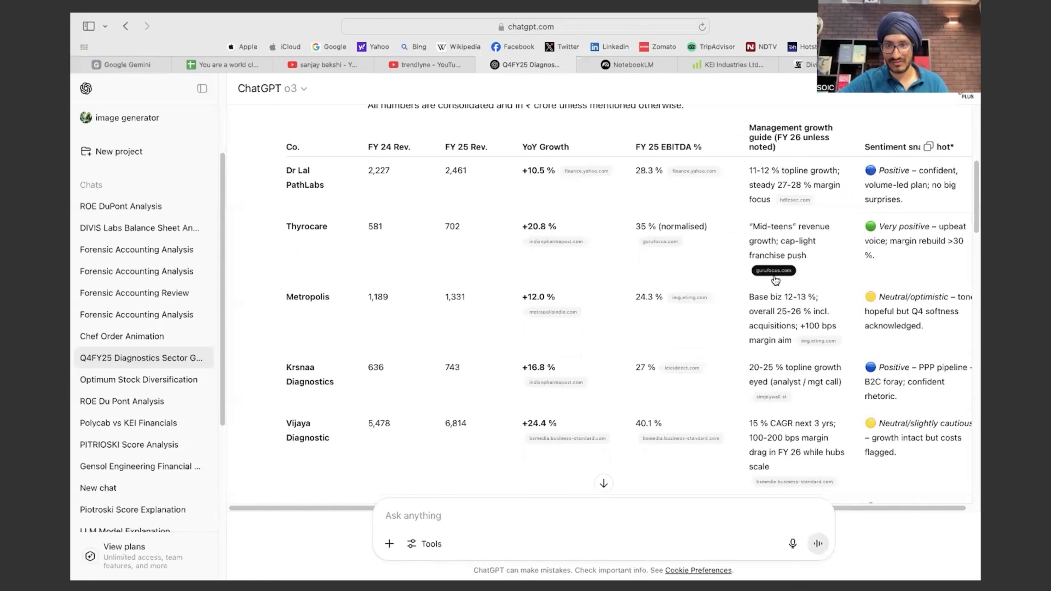
mouse_move(775, 280)
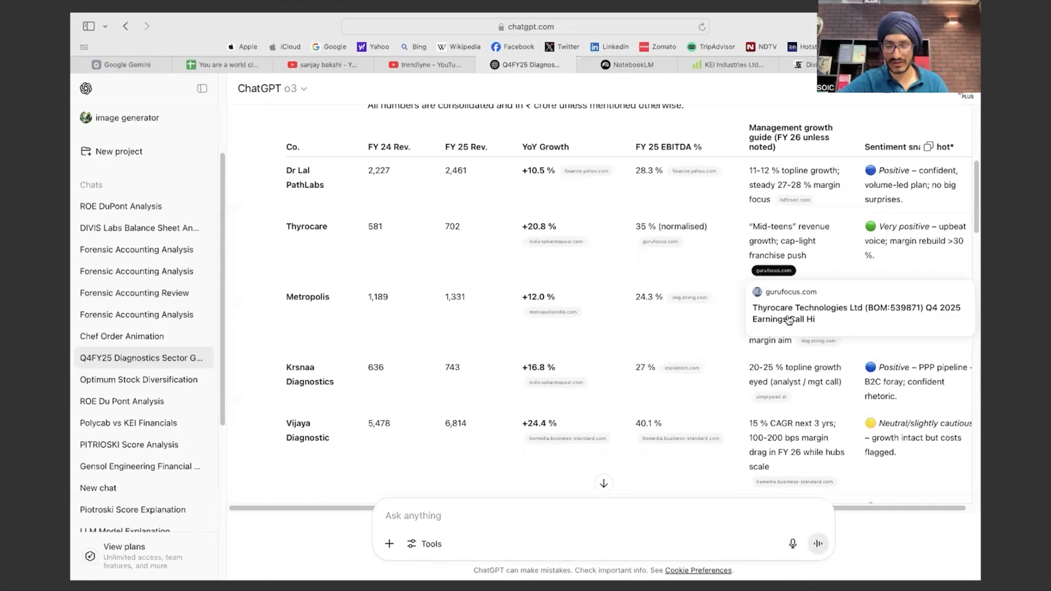
drag(870, 227, 963, 244)
scroll(558, 326, down, 3)
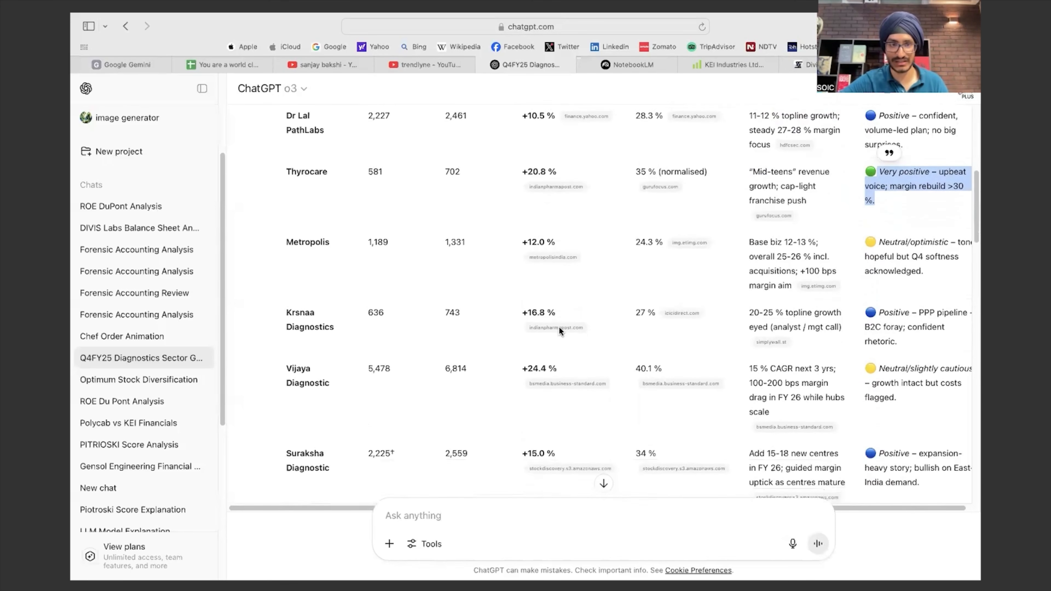
Compare the sentiment snap-shot ratings across all companies in the dashboard, from Dr Lal PathLabs to Suraksha Diagnostic.
scroll(670, 220, up, 5)
scroll(790, 240, down, 2)
click(885, 251)
scroll(878, 238, down, 3)
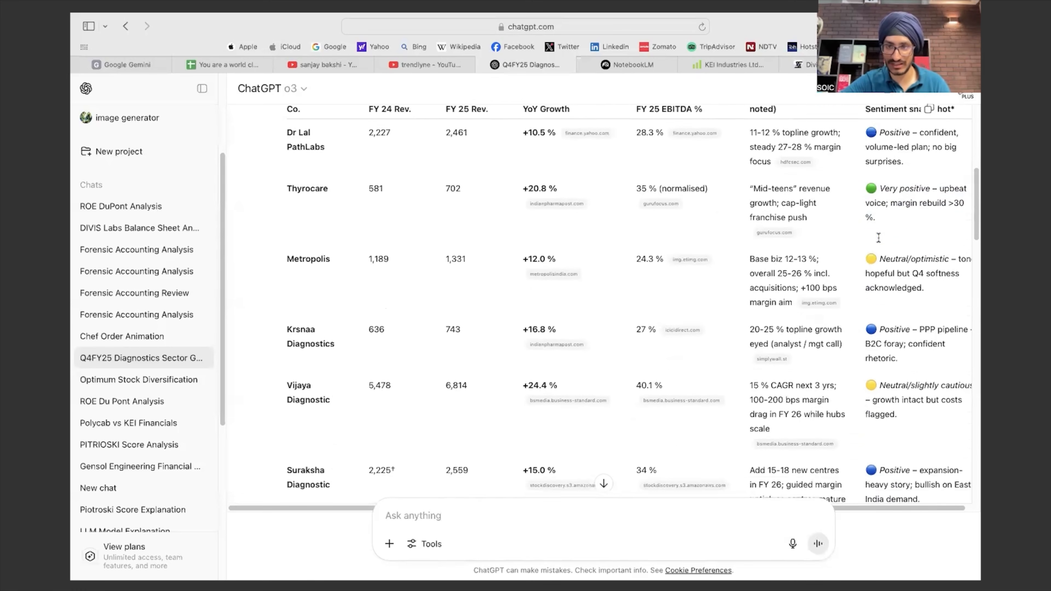
drag(878, 162, 864, 163)
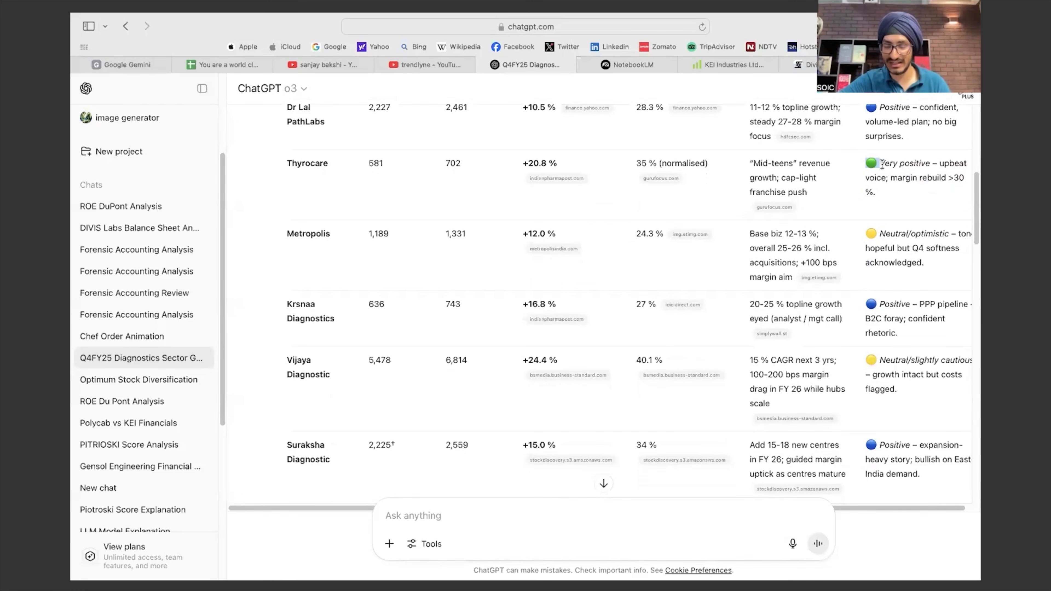
scroll(886, 215, down, 4)
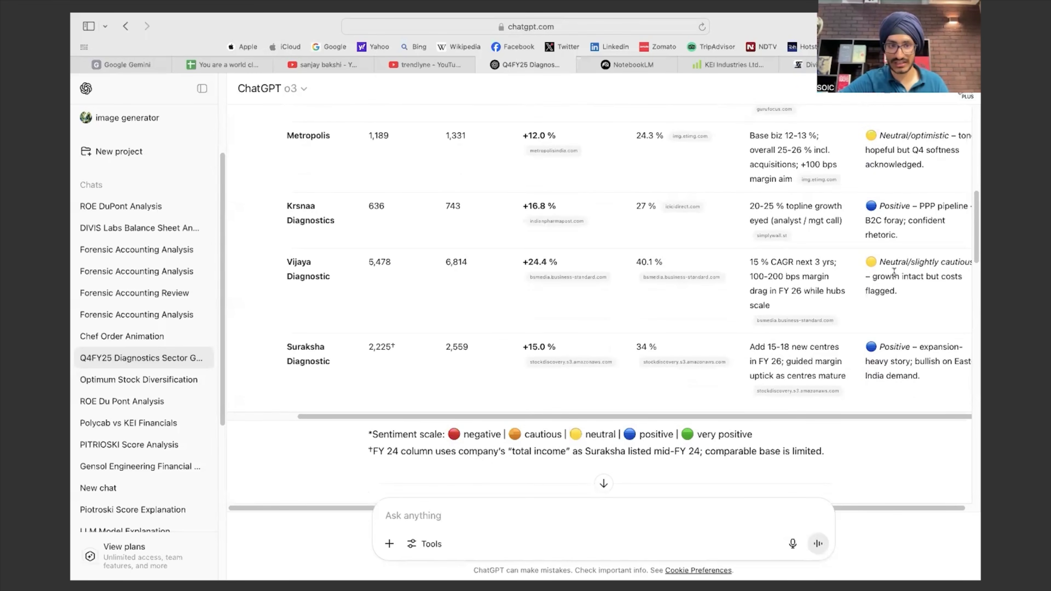
drag(913, 346, 882, 344)
scroll(890, 323, up, 6)
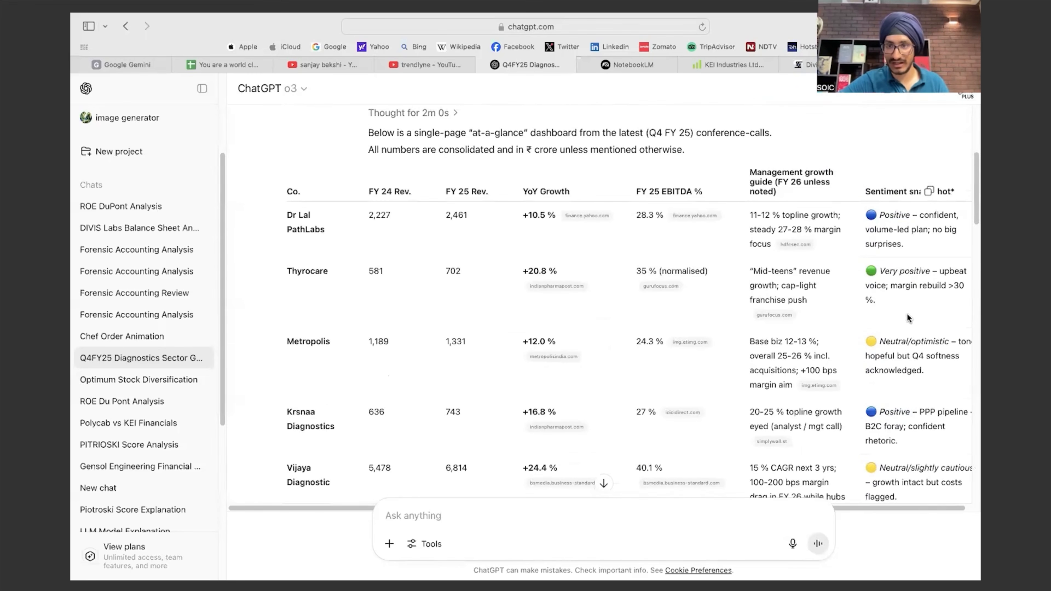
drag(926, 273, 895, 273)
click(895, 273)
scroll(499, 361, down, 2)
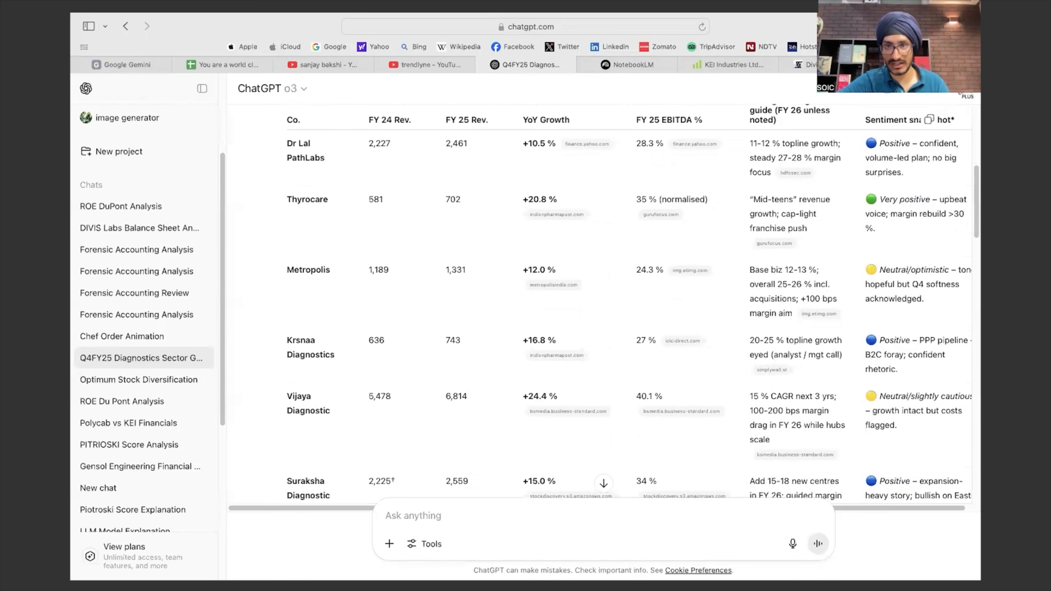
scroll(158, 236, up, 5)
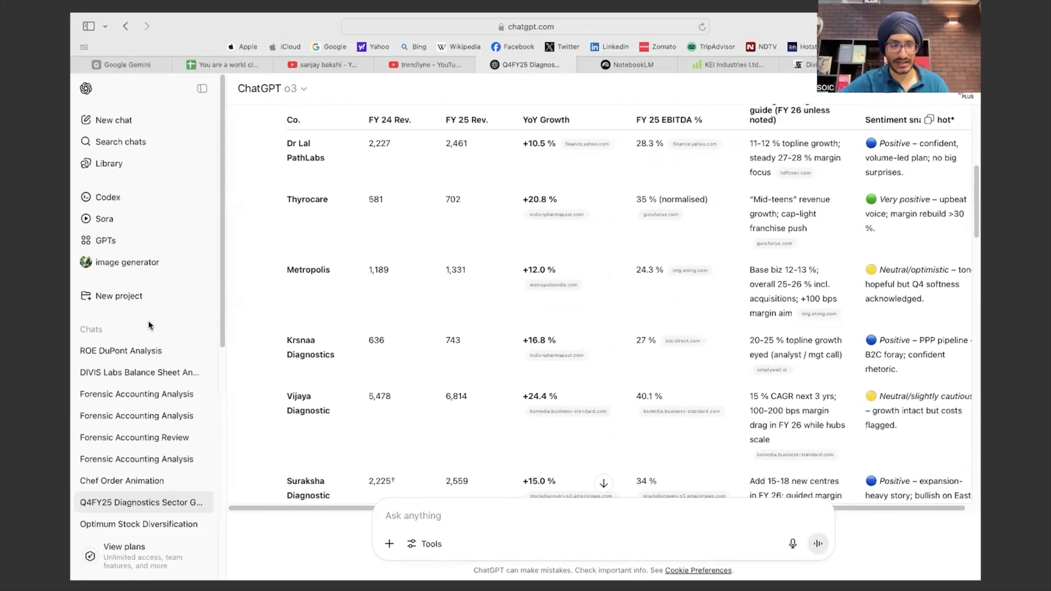
scroll(326, 353, down, 15)
scroll(326, 353, up, 10)
scroll(325, 353, up, 8)
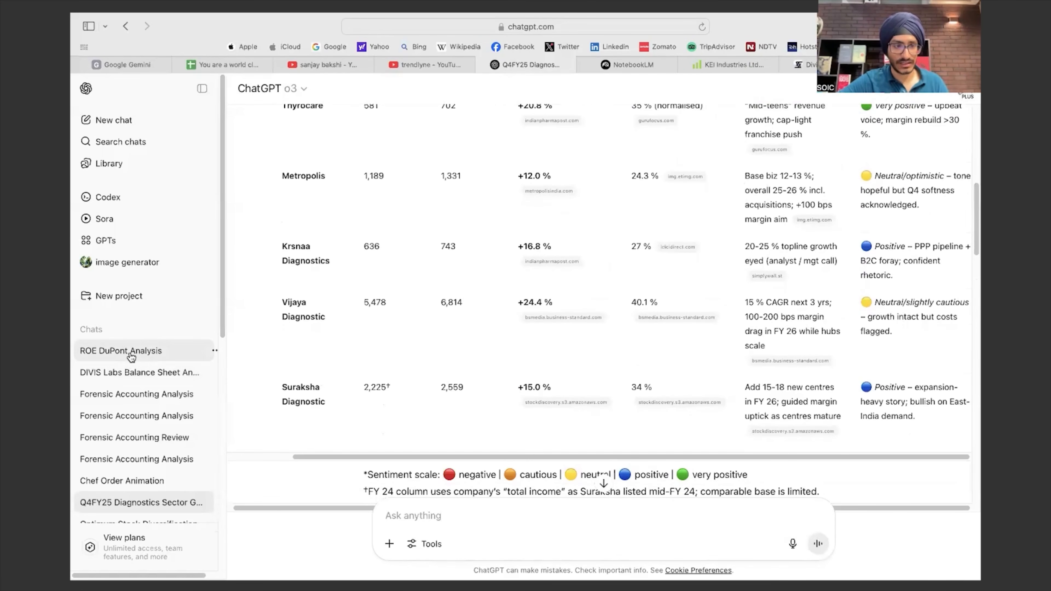
click(120, 351)
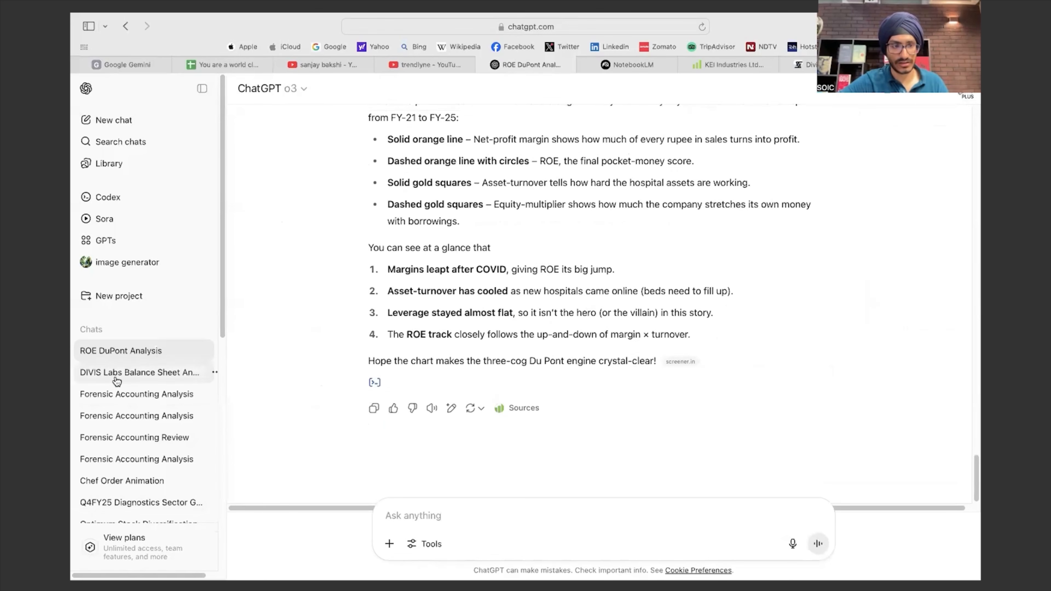
scroll(118, 381, down, 3)
scroll(207, 425, down, 1)
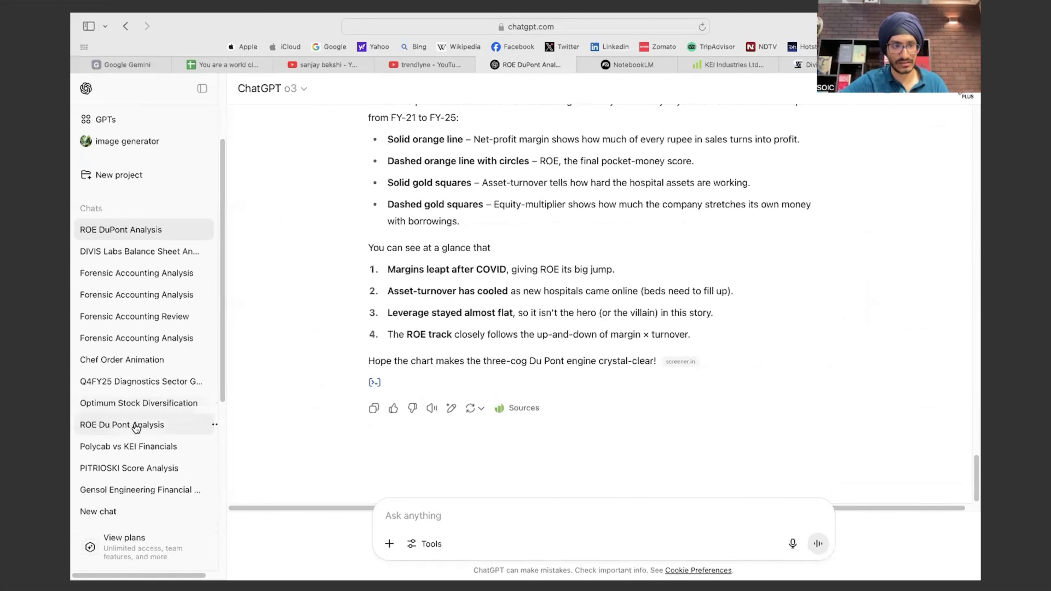
click(195, 381)
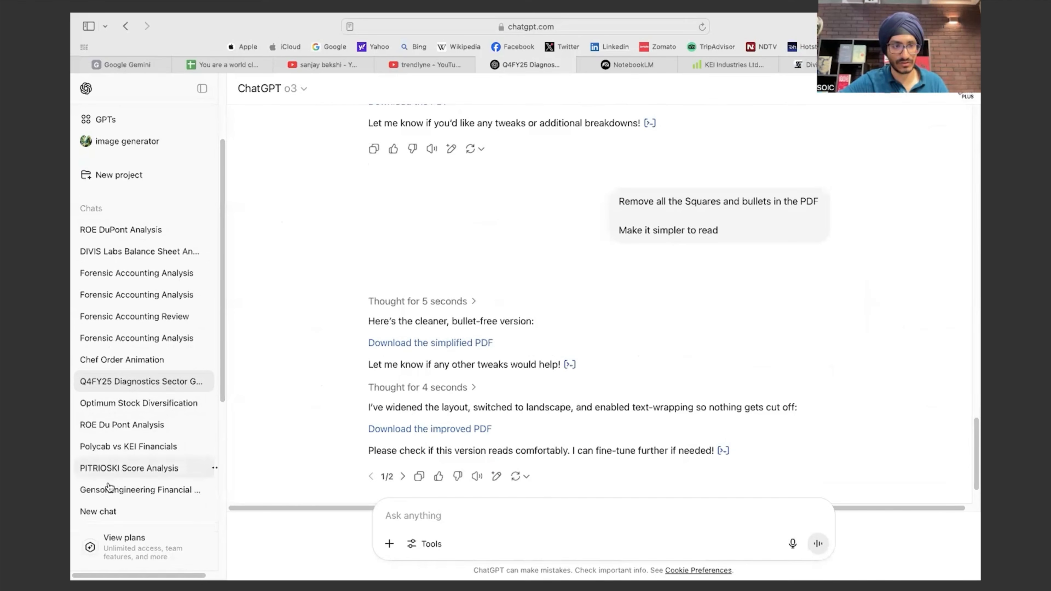
Return to the Indian Diagnostics Growth chat and review its attached call and presentation PDFs and the start of the prompt.
click(111, 512)
scroll(495, 333, up, 3)
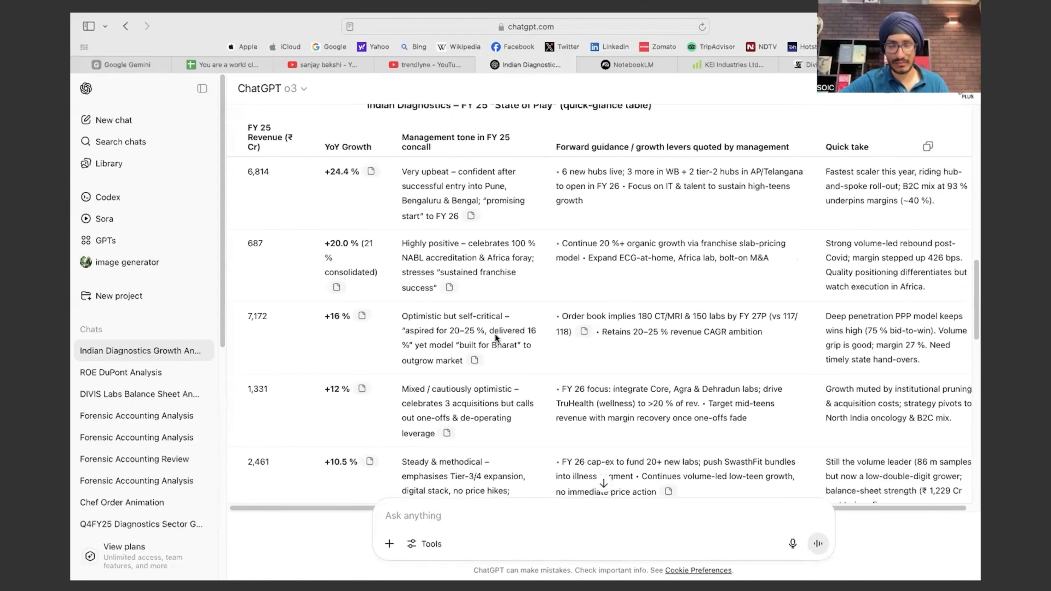
scroll(495, 335, up, 12)
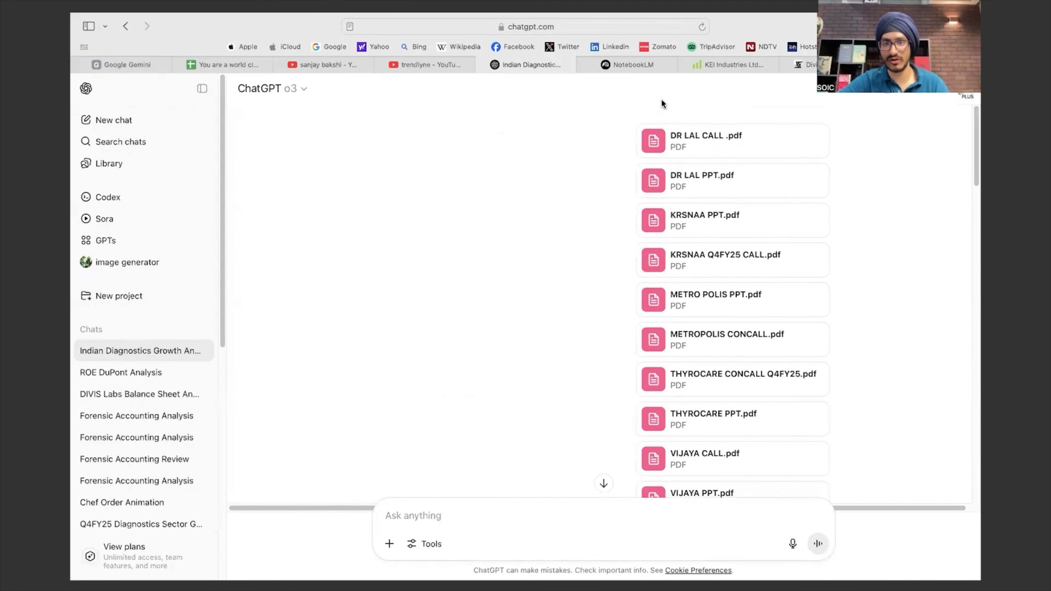
scroll(637, 387, down, 5)
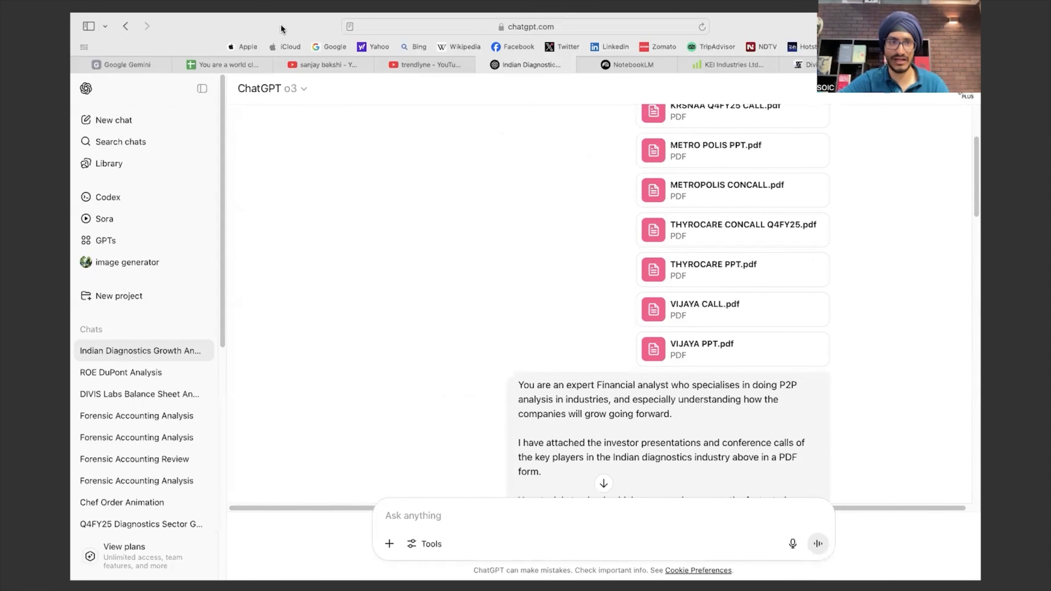